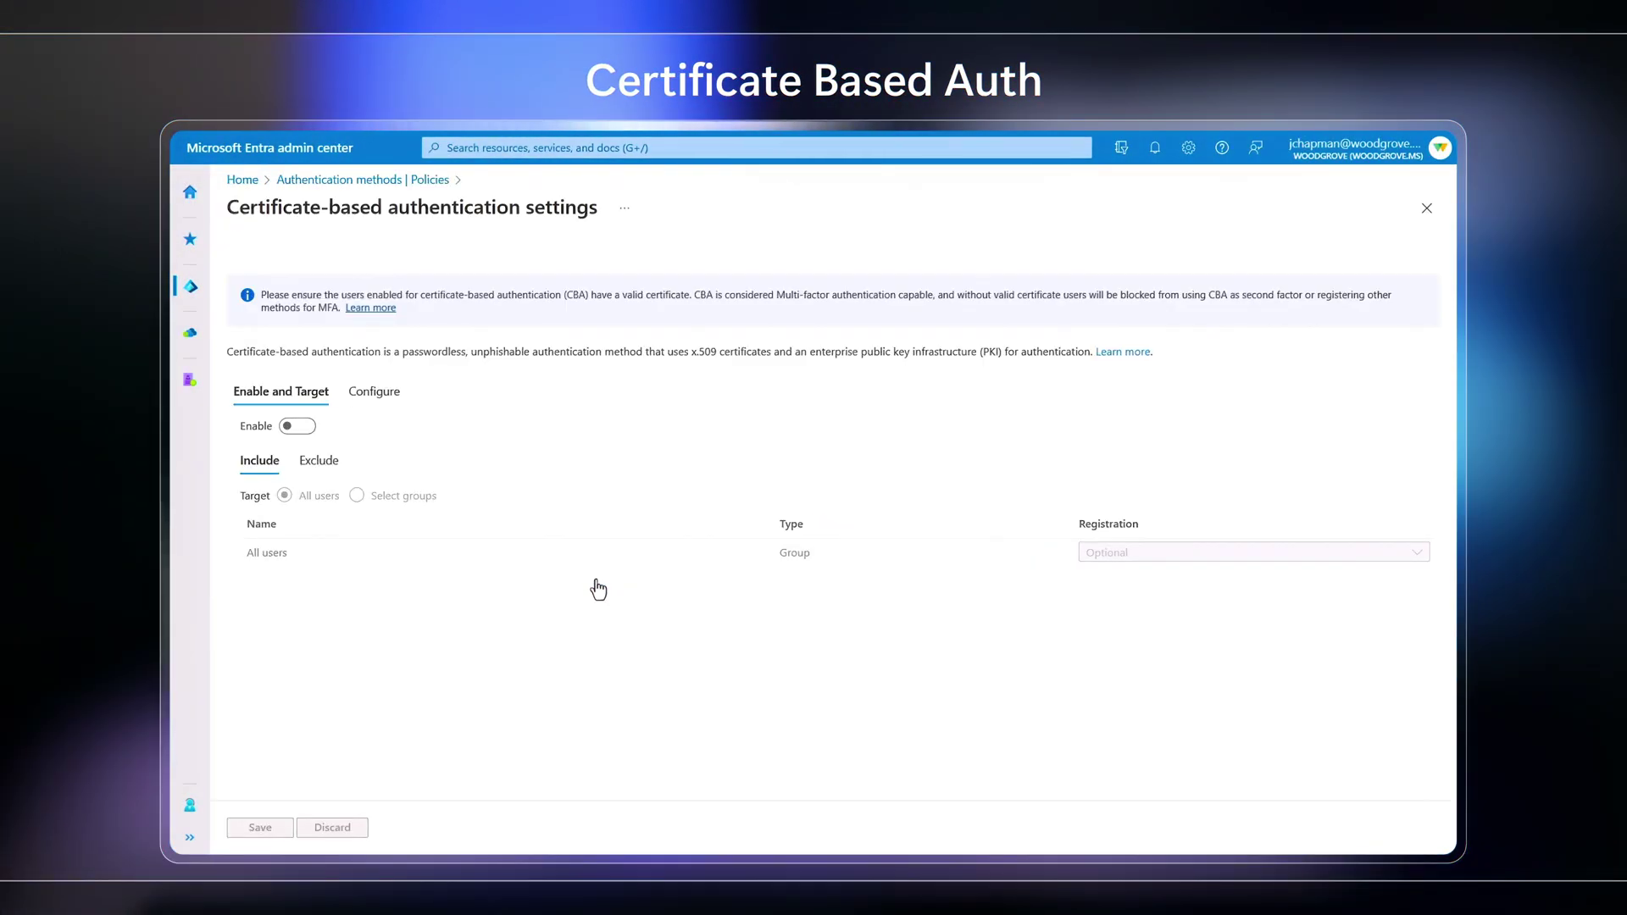
# Step: Turn on certificate-based authentication with the Enable toggle
pyautogui.click(298, 427)
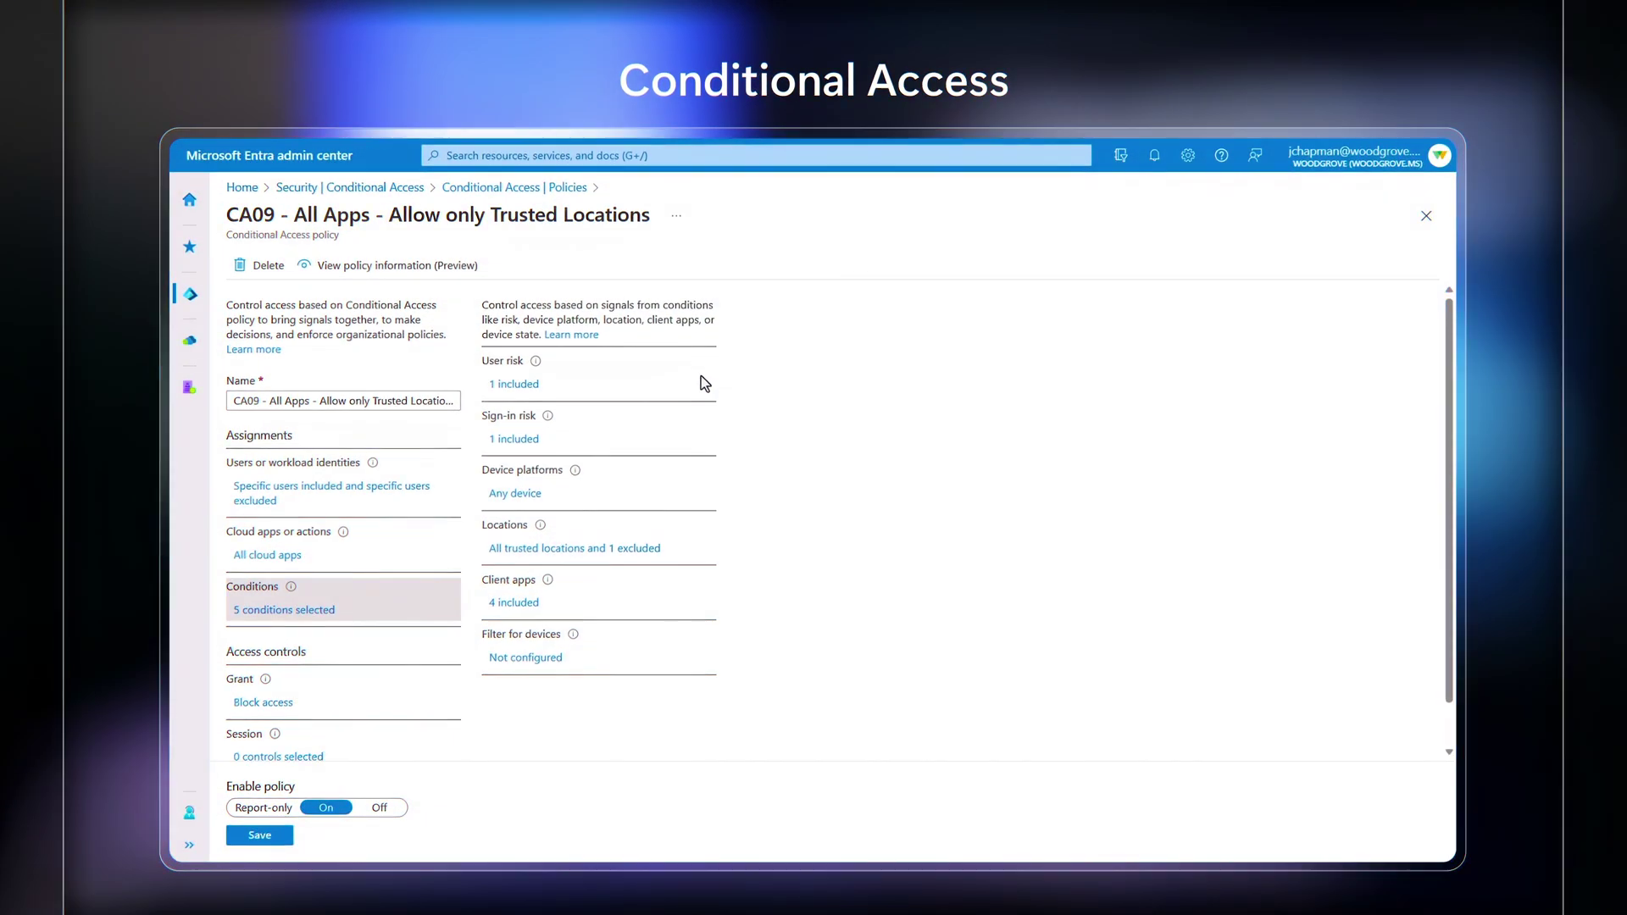
# Step: Inspect CA09's user risk, sign-in risk, device platforms, locations, client apps and grant settings
pyautogui.click(514, 384)
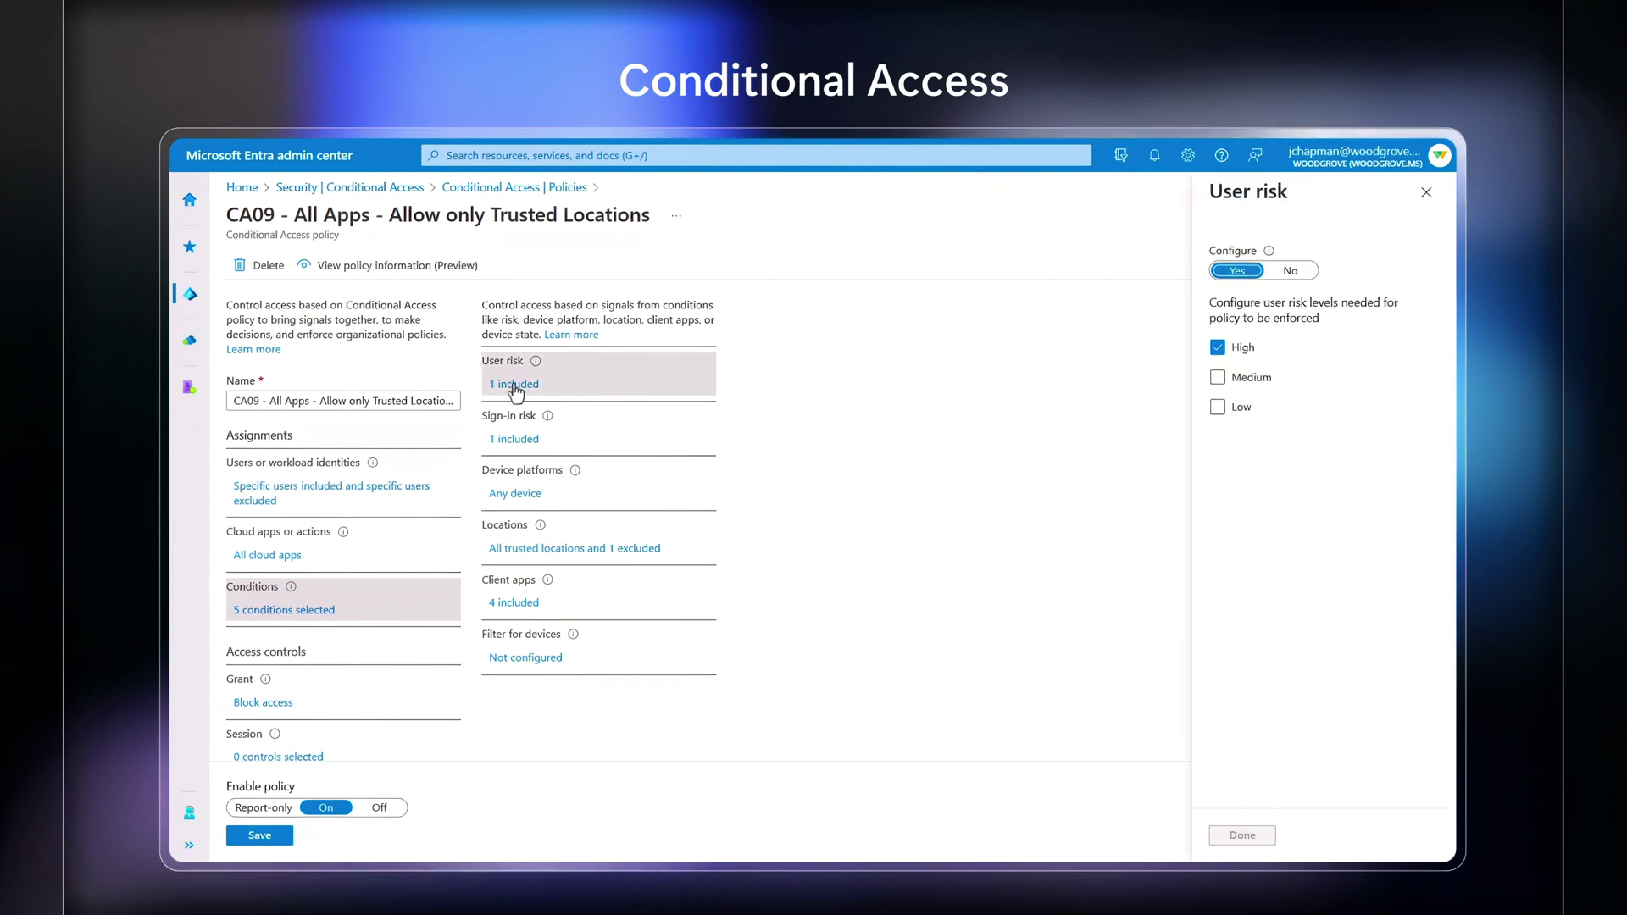
pyautogui.click(517, 449)
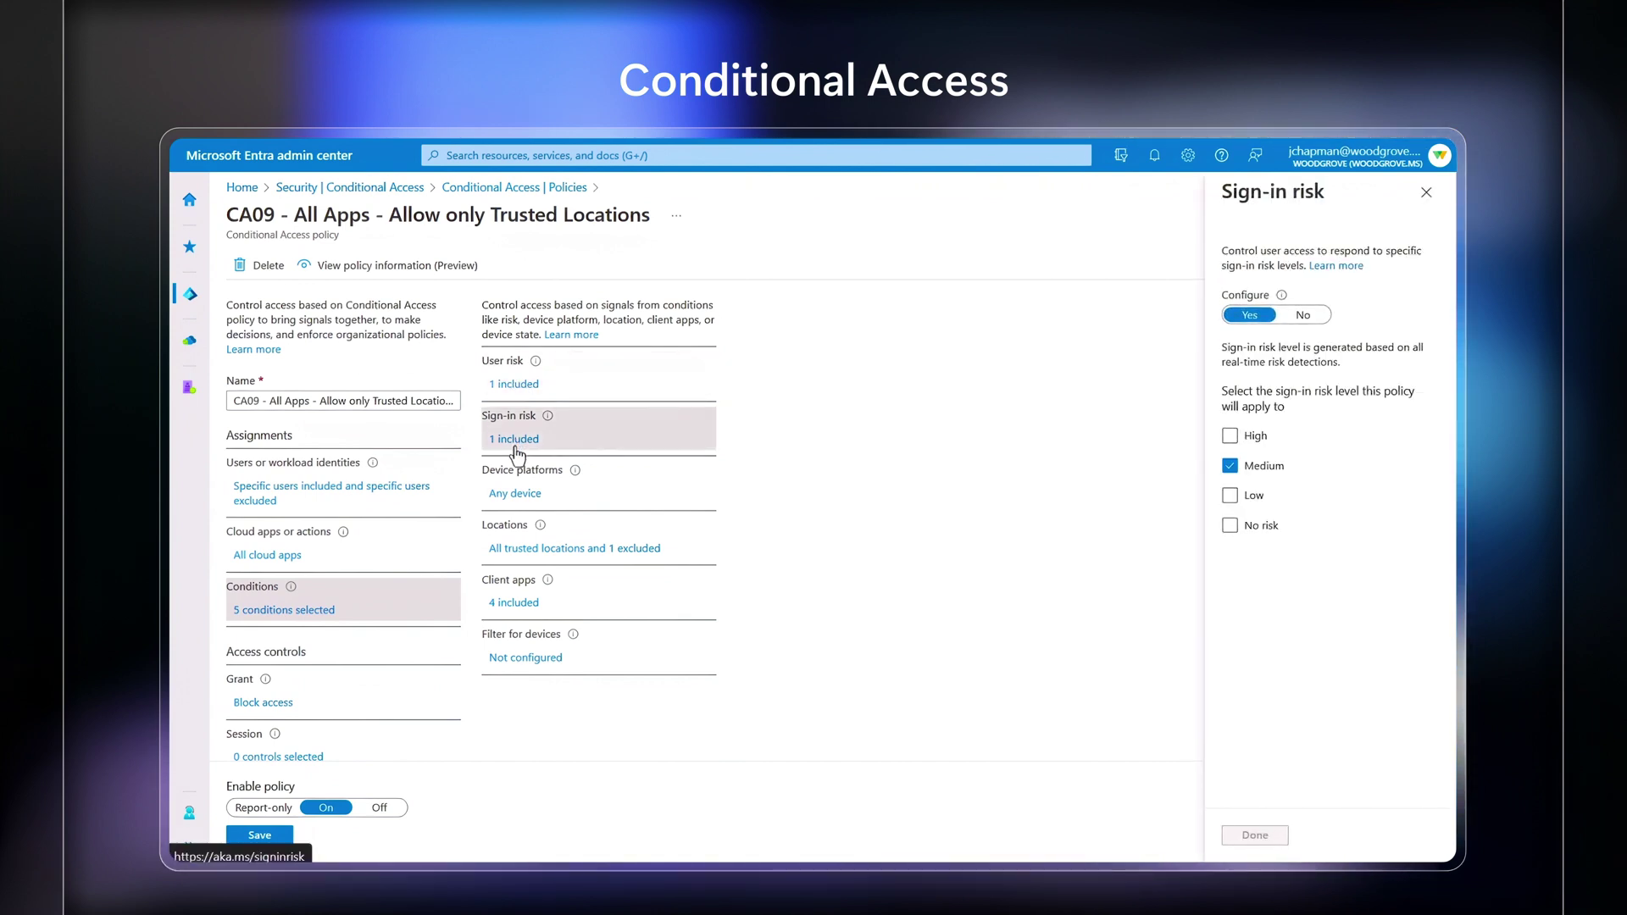
pyautogui.click(515, 495)
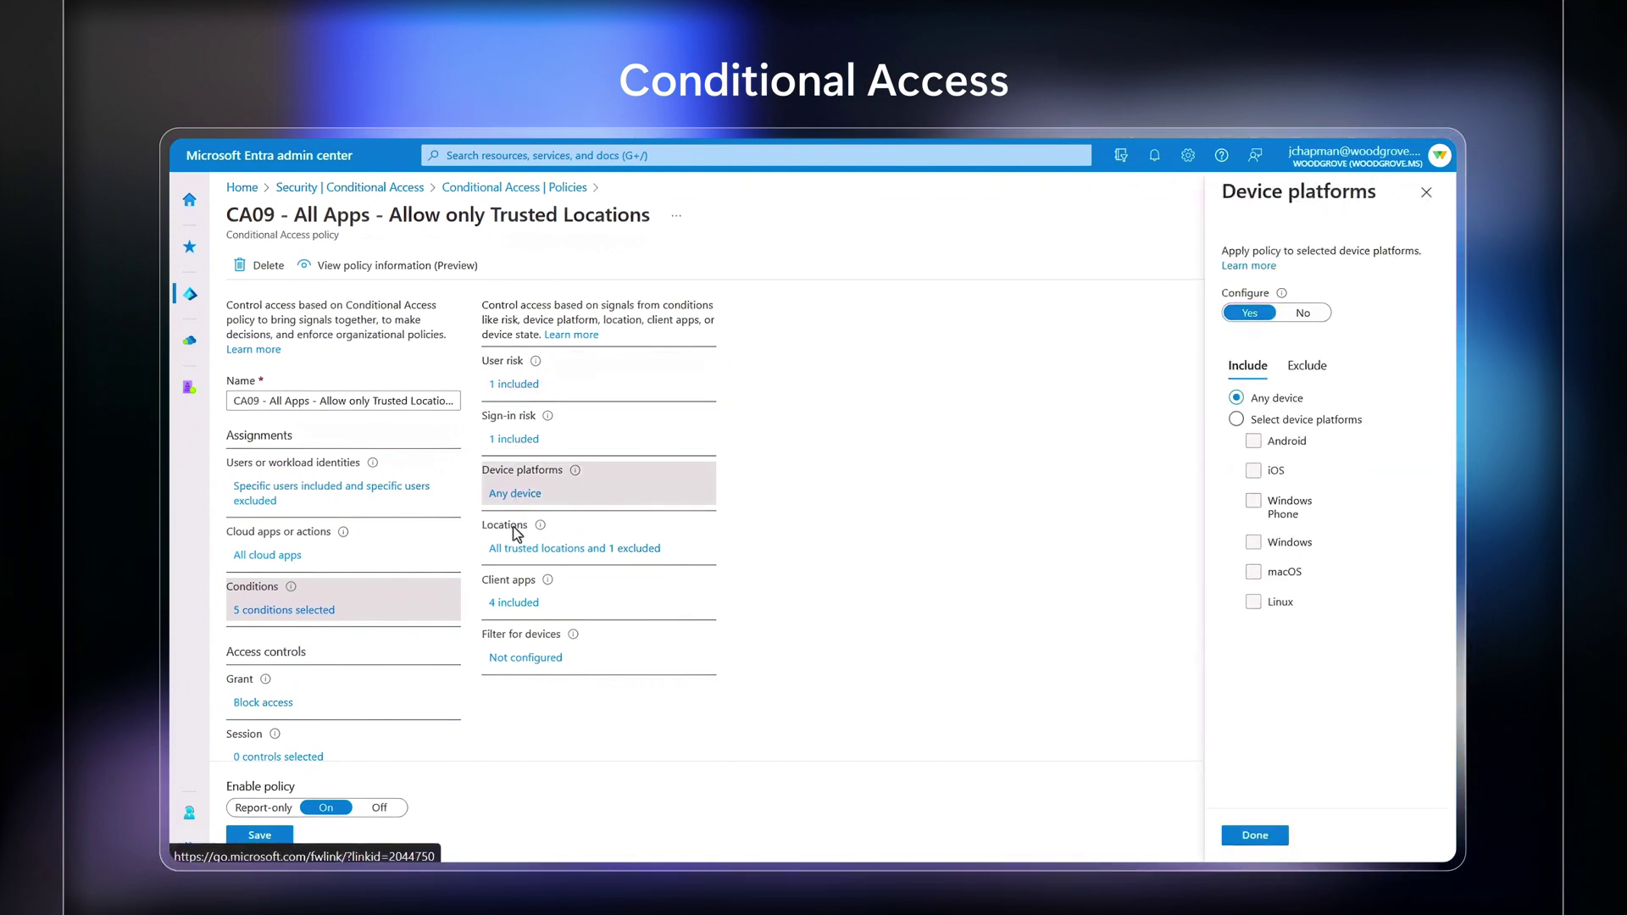
pyautogui.click(514, 551)
pyautogui.click(513, 607)
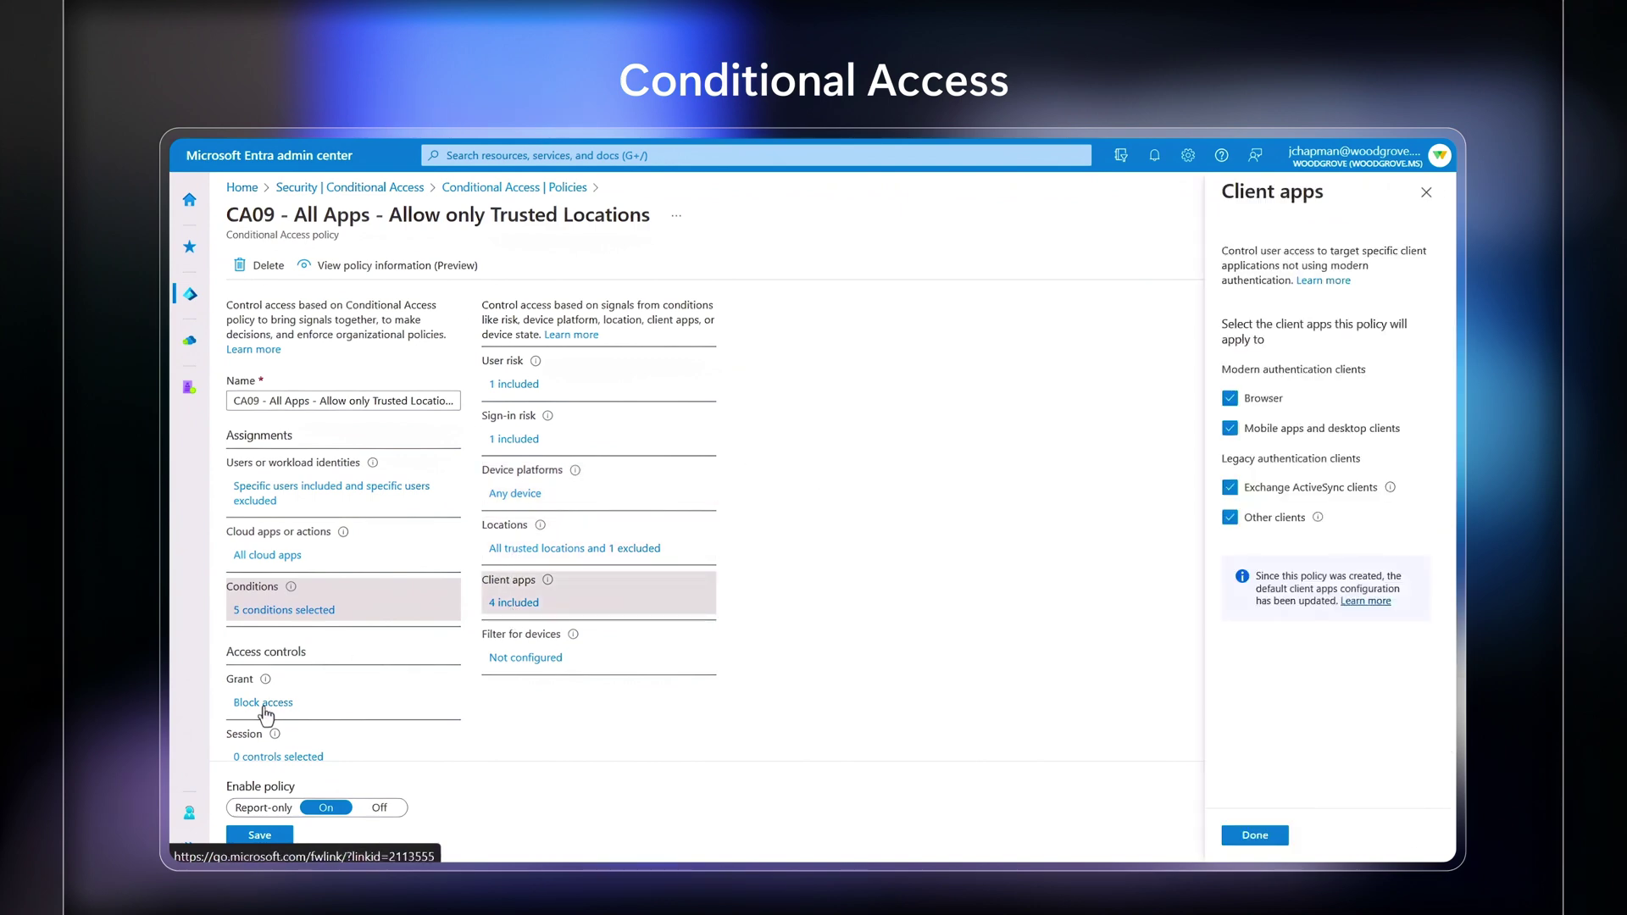
pyautogui.click(265, 705)
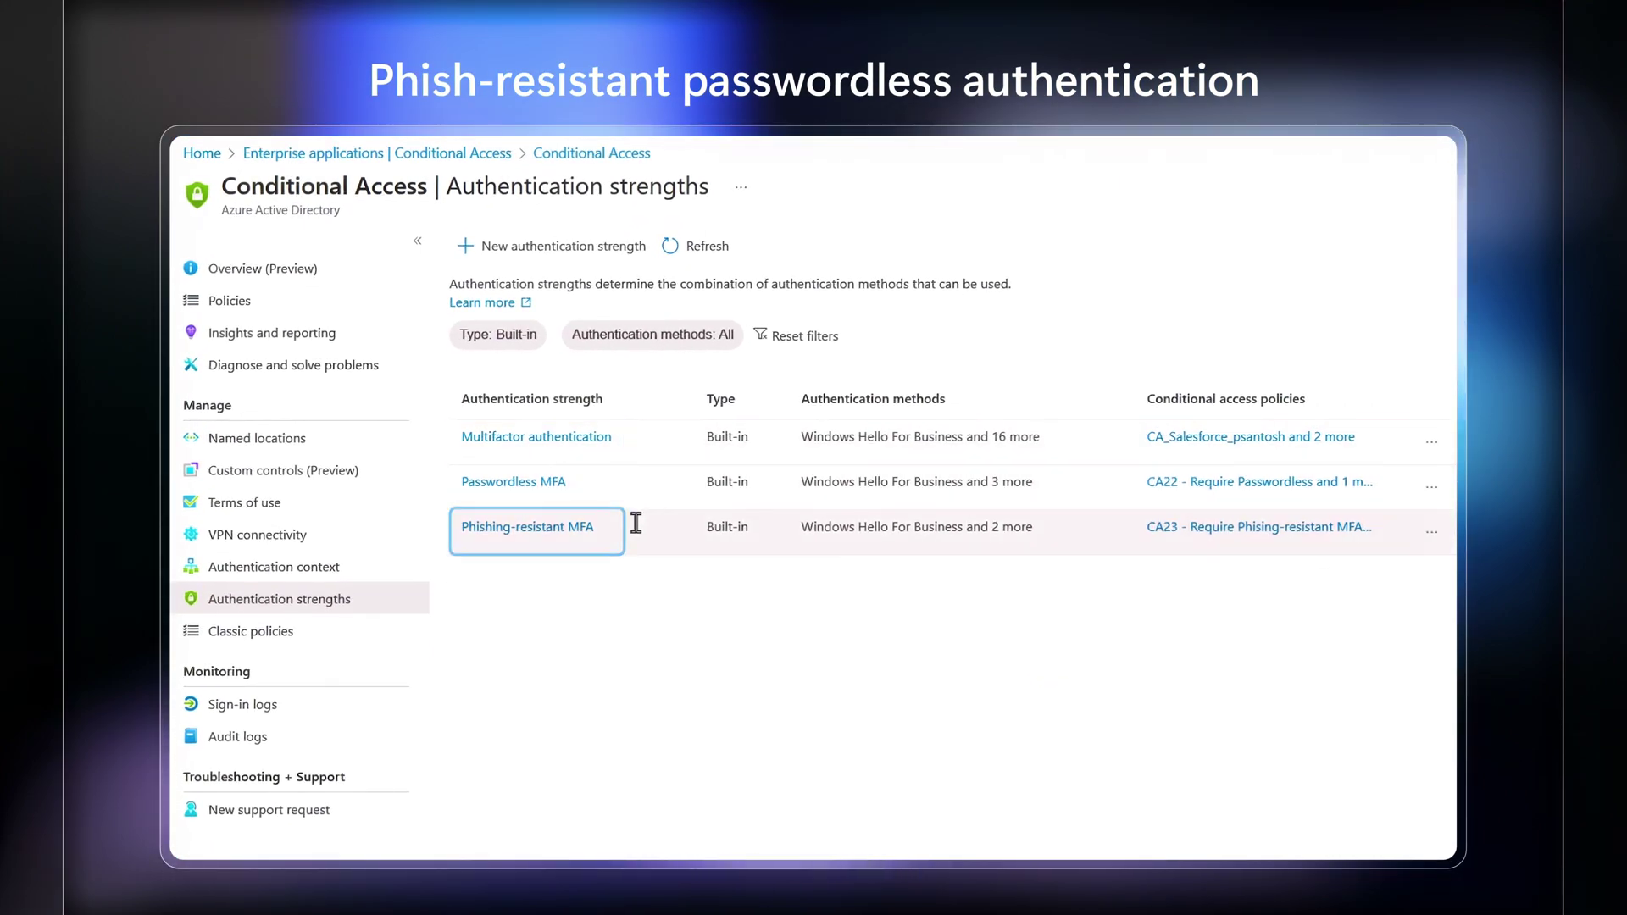
# Step: View the Phishing-resistant MFA authentication strength details
pyautogui.click(562, 543)
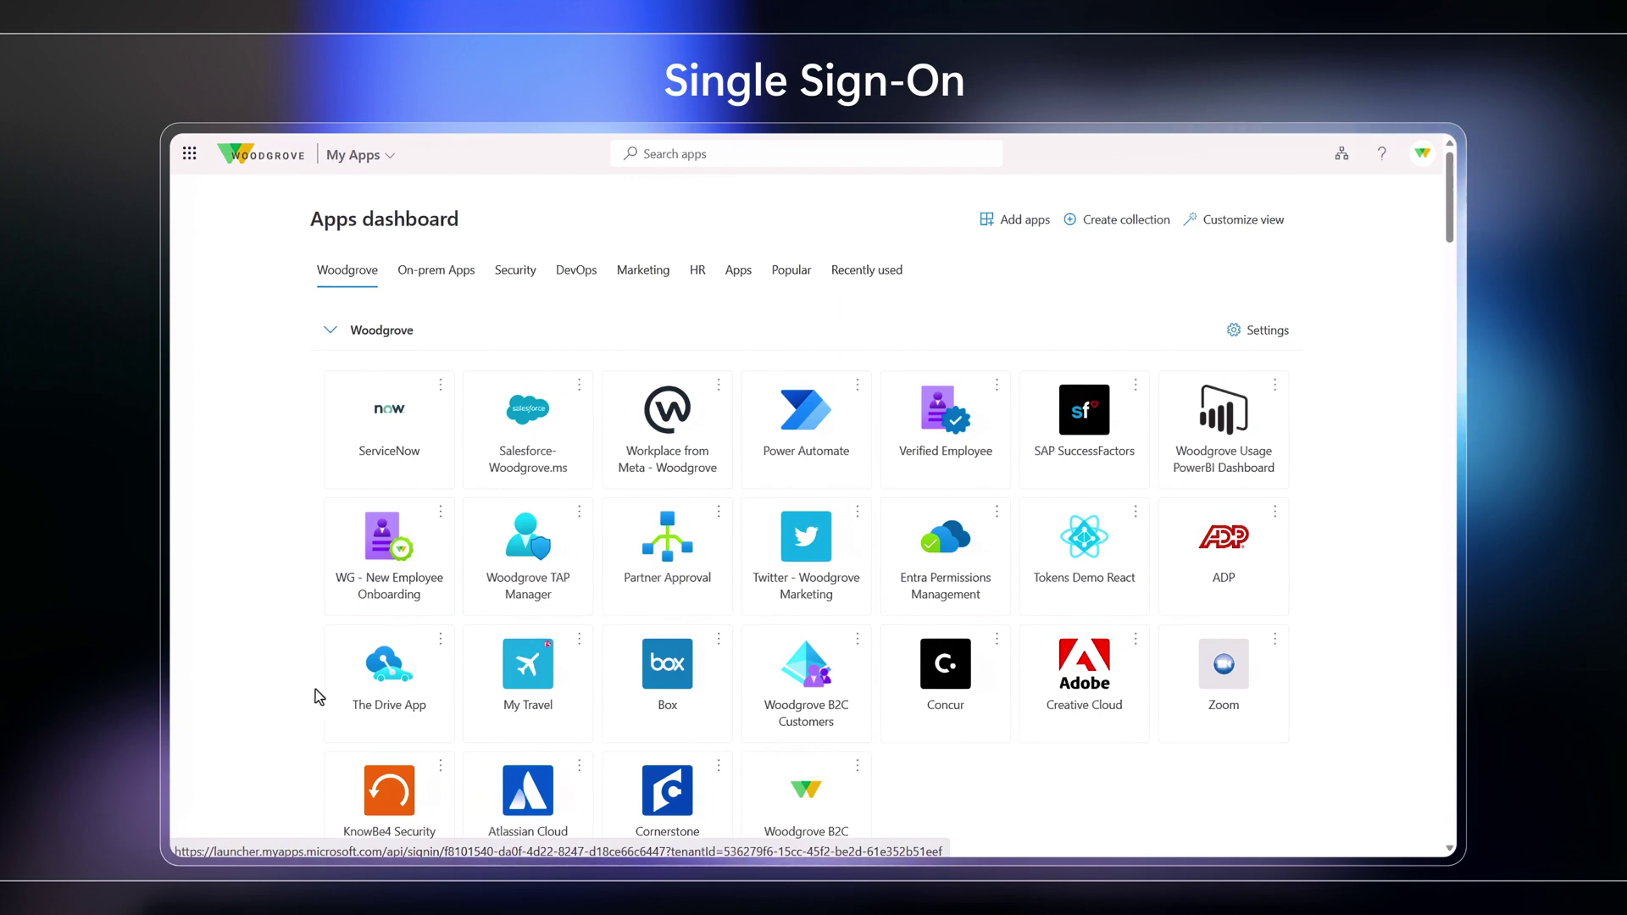
# Step: Launch ServiceNow from the My Apps tile via single sign-on
pyautogui.click(354, 459)
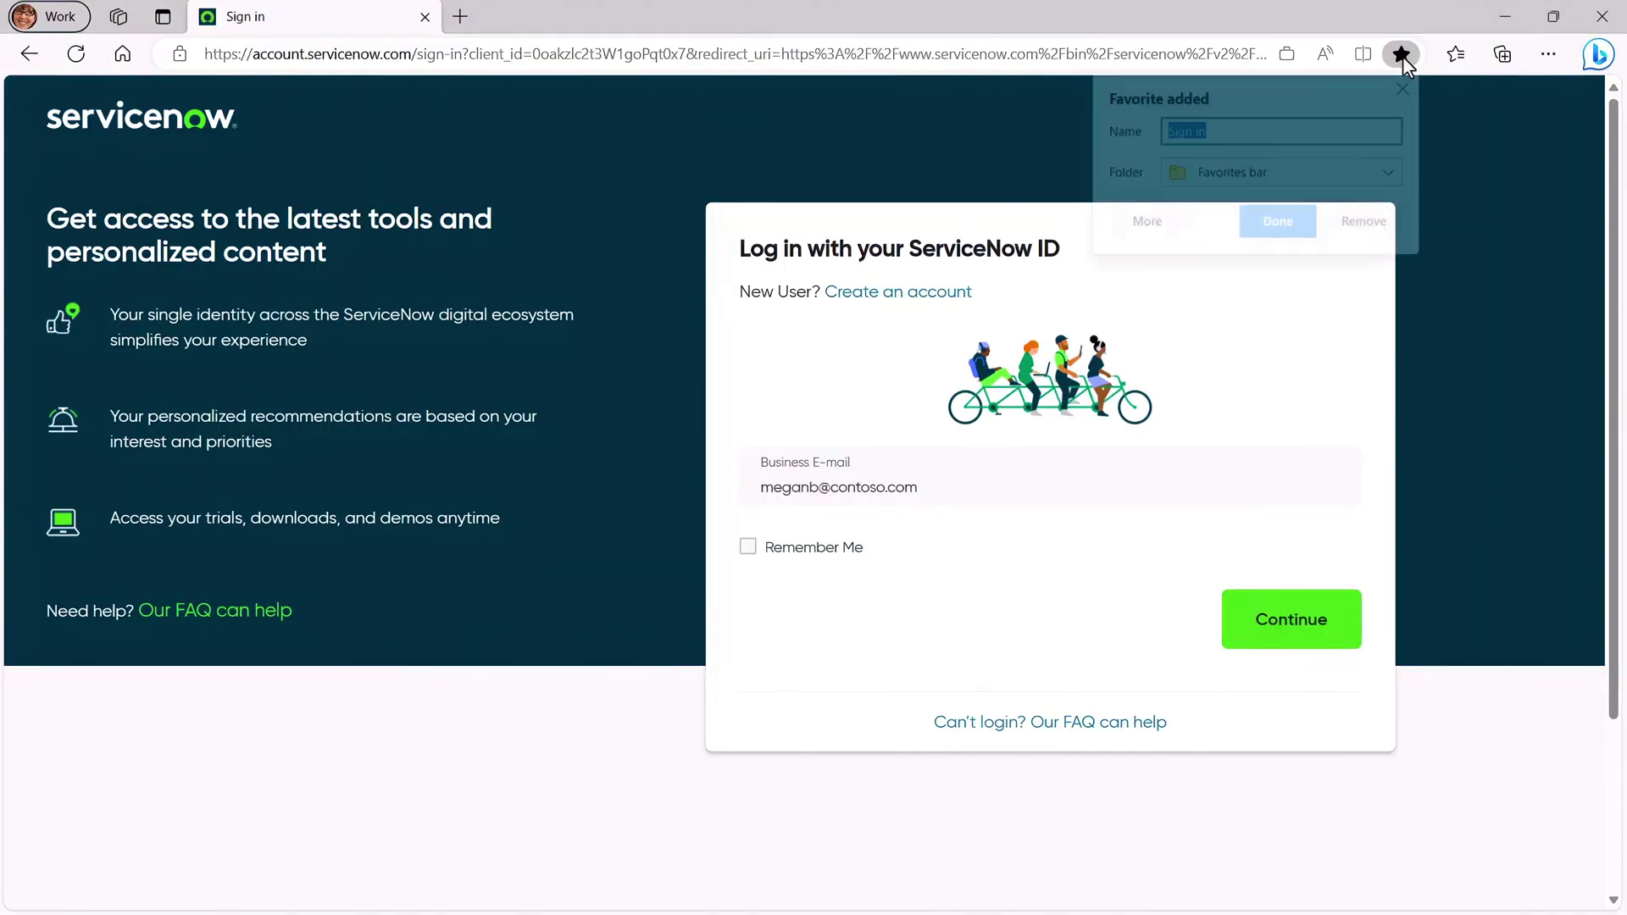
# Step: Dismiss the Favorite added popup to confirm the saved sign-in page
pyautogui.press('Return')
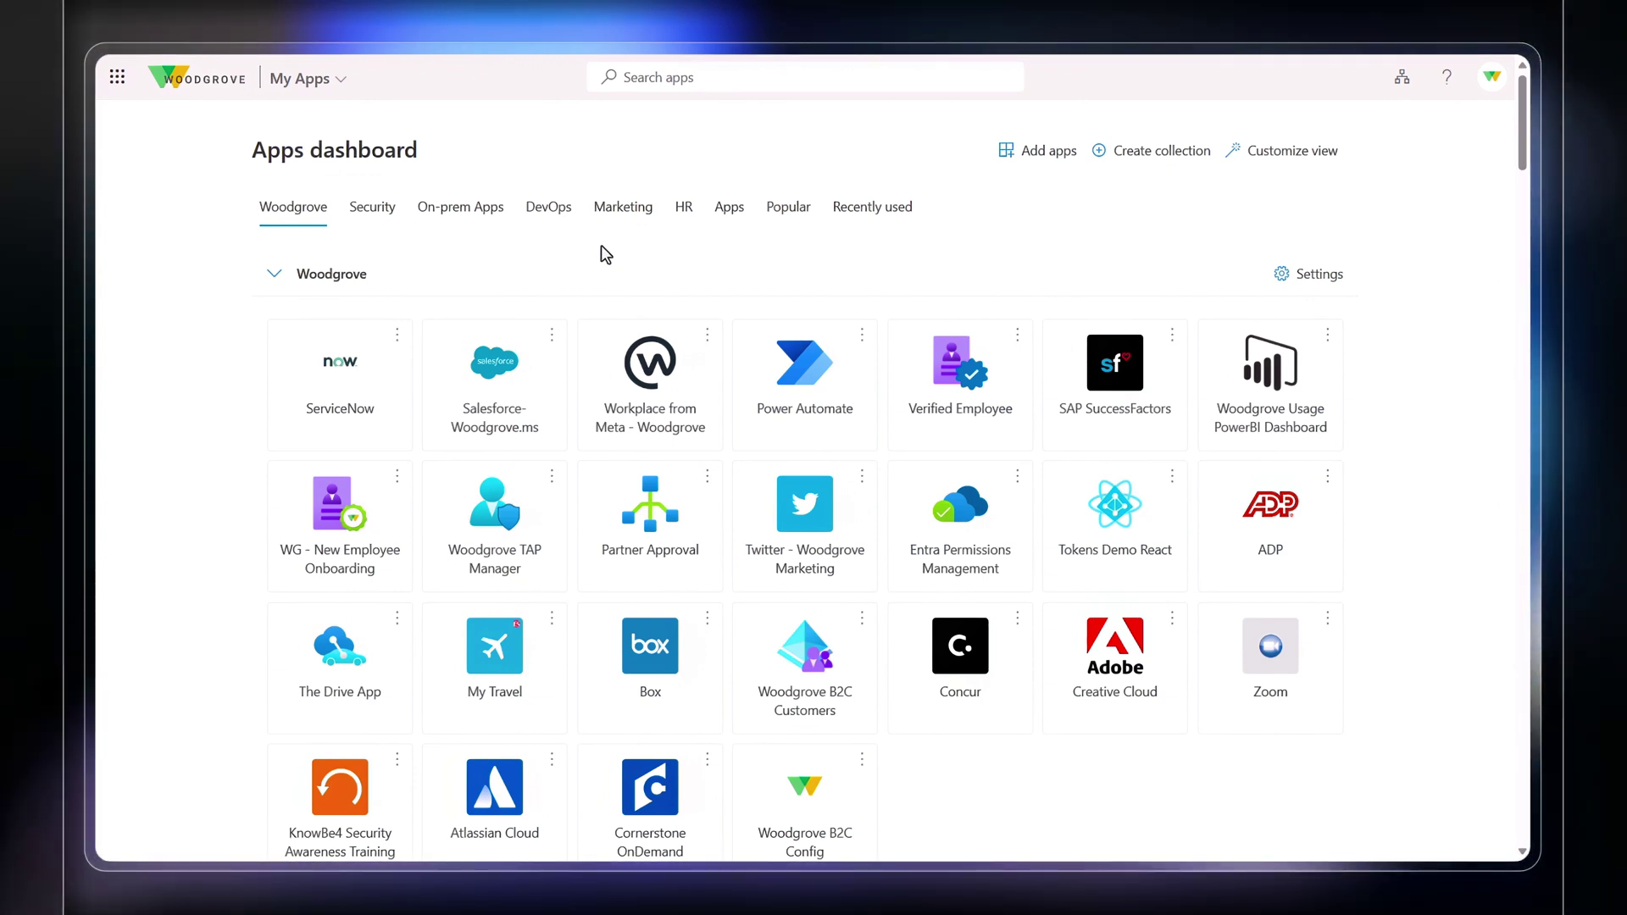
pyautogui.click(475, 209)
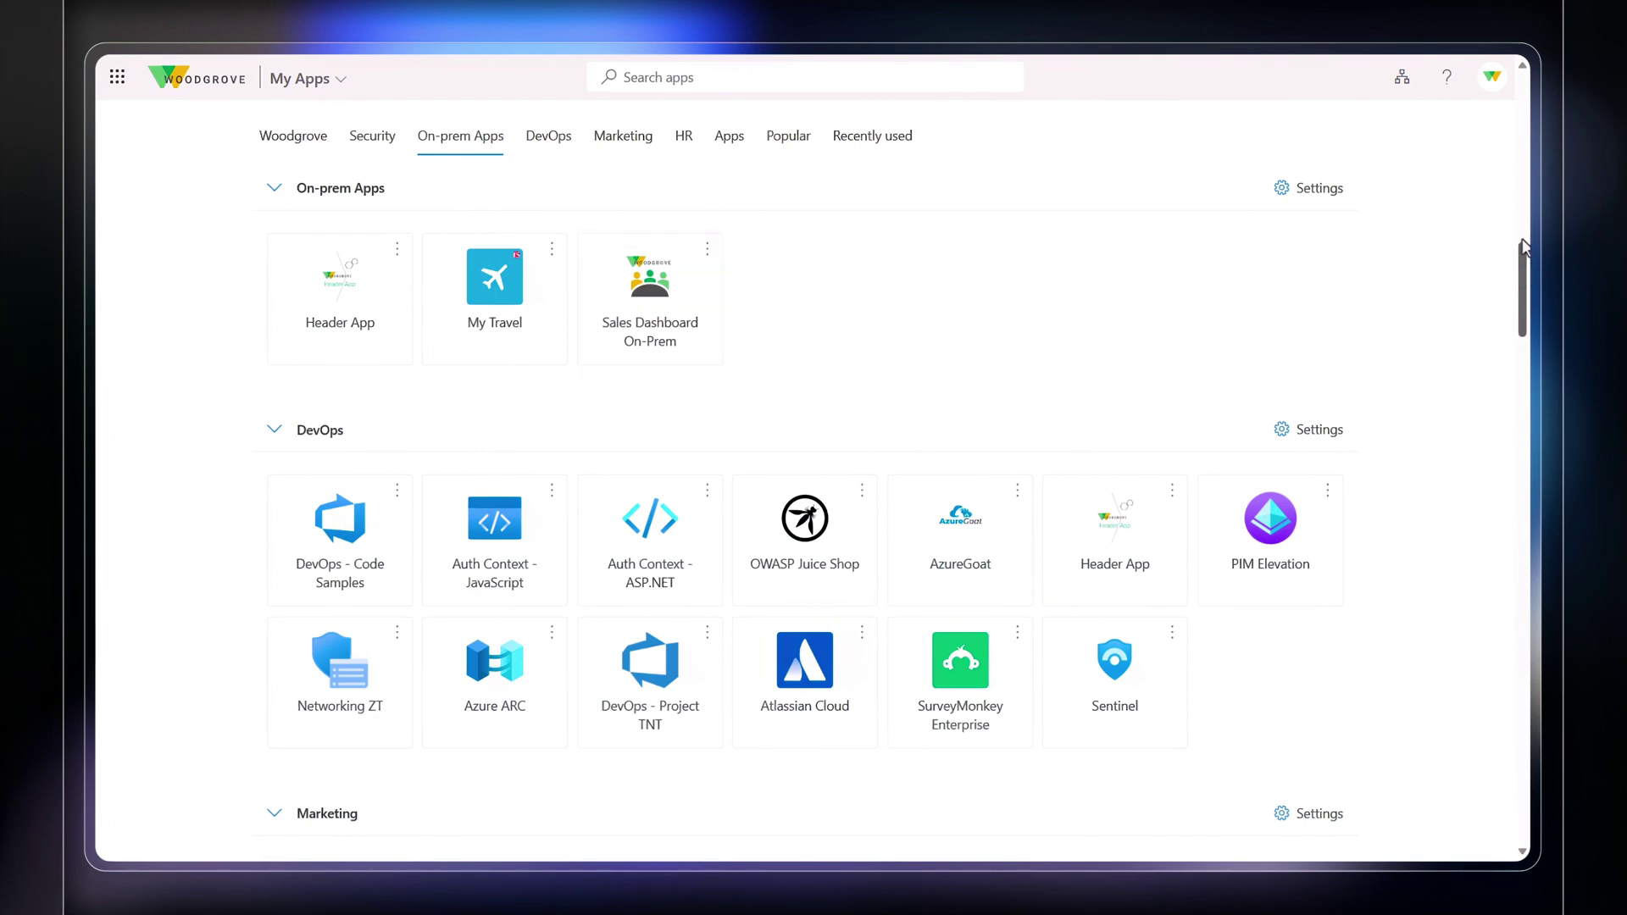
pyautogui.moveTo(1523, 245); pyautogui.dragTo(1523, 105)
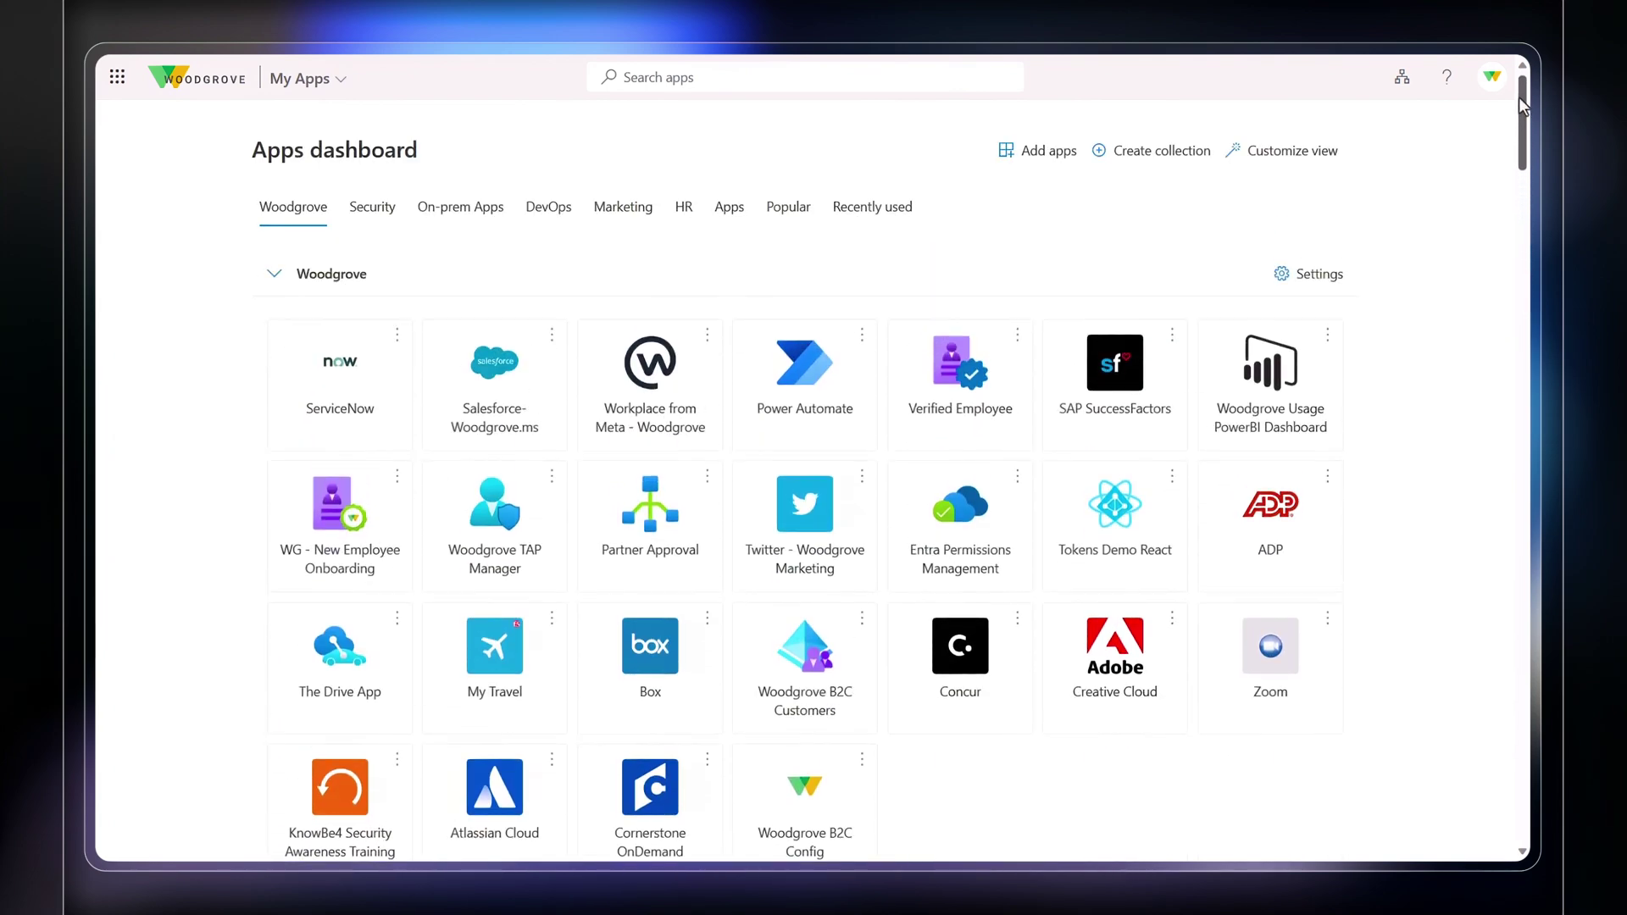
pyautogui.click(1310, 158)
pyautogui.click(1310, 185)
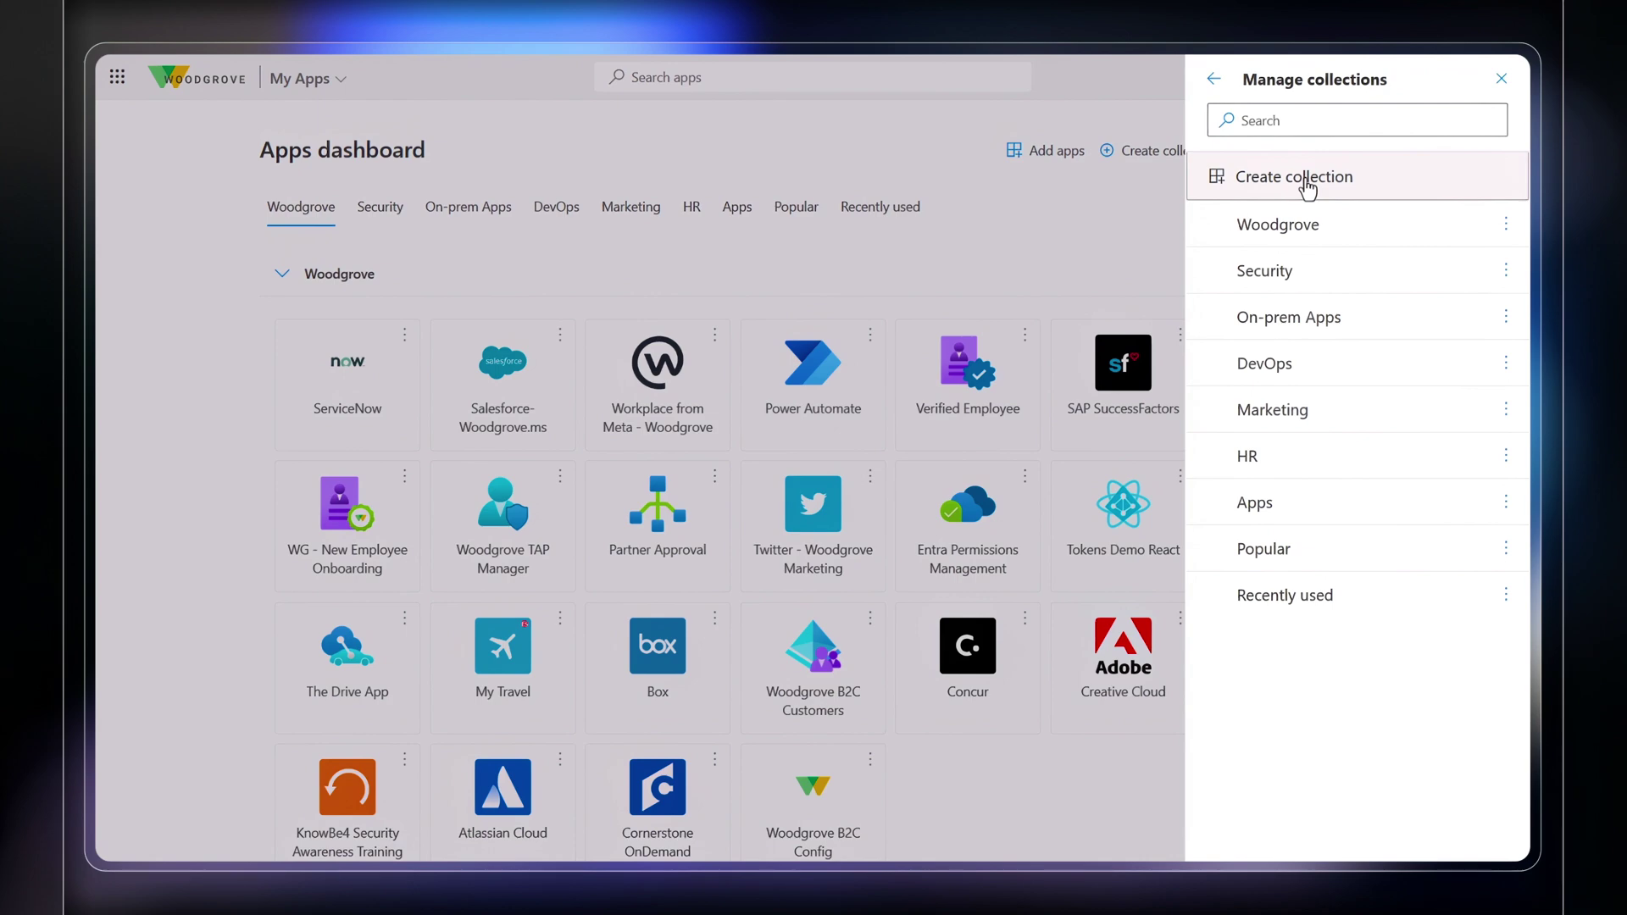
pyautogui.click(1501, 78)
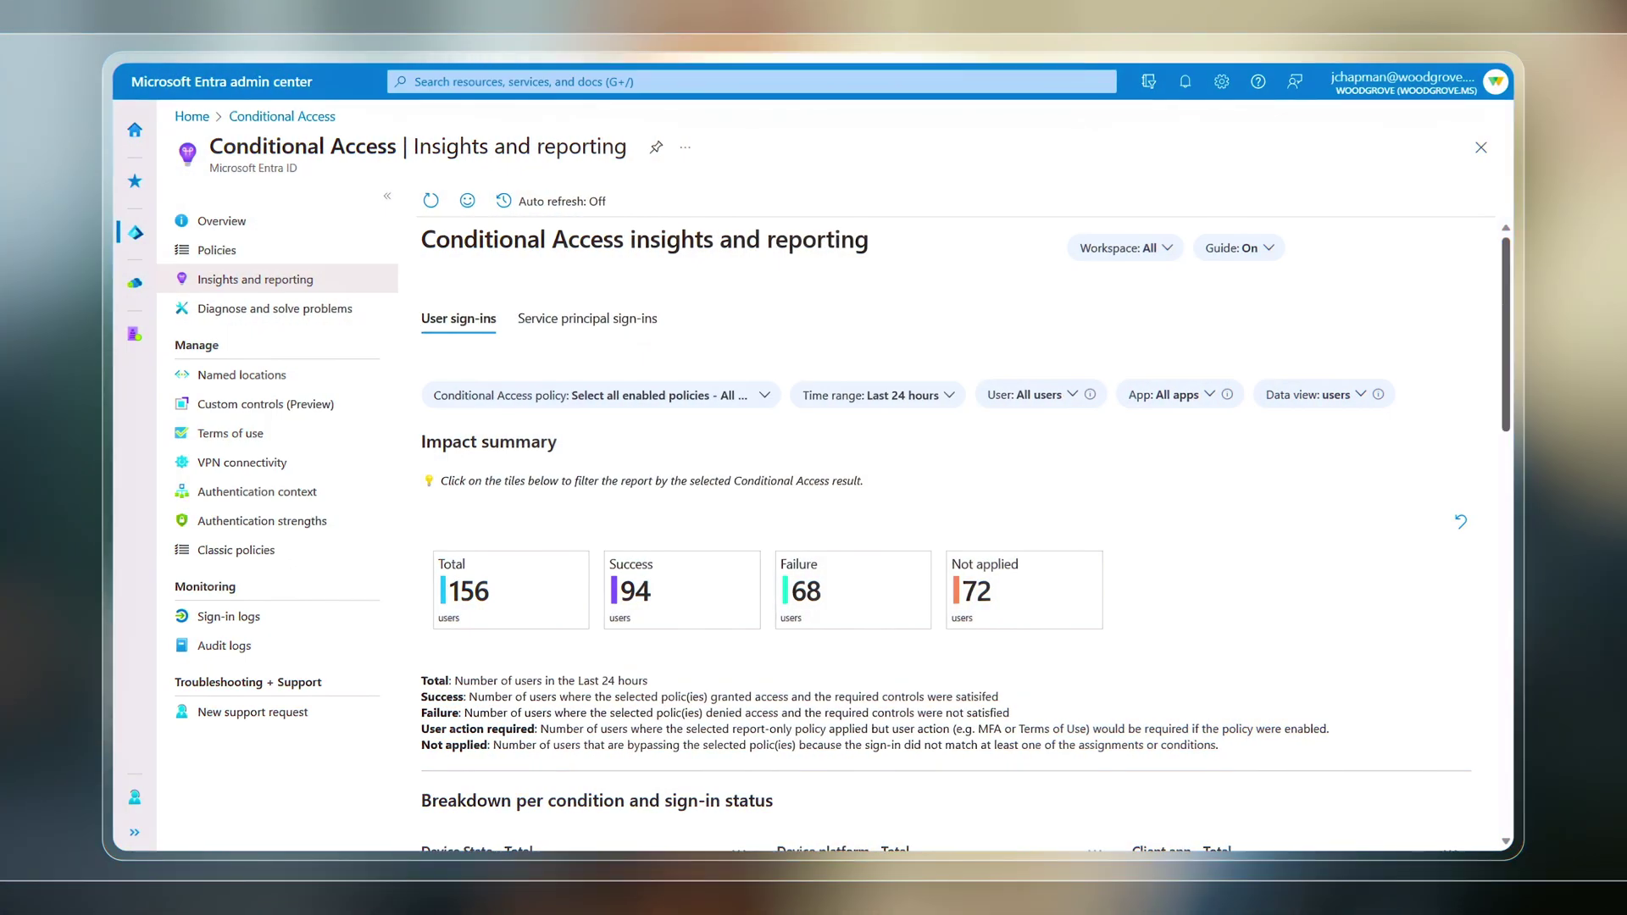
# Step: Scroll down through the Conditional Access sign-in breakdown charts and back up
pyautogui.scroll(-5, 958, 525)
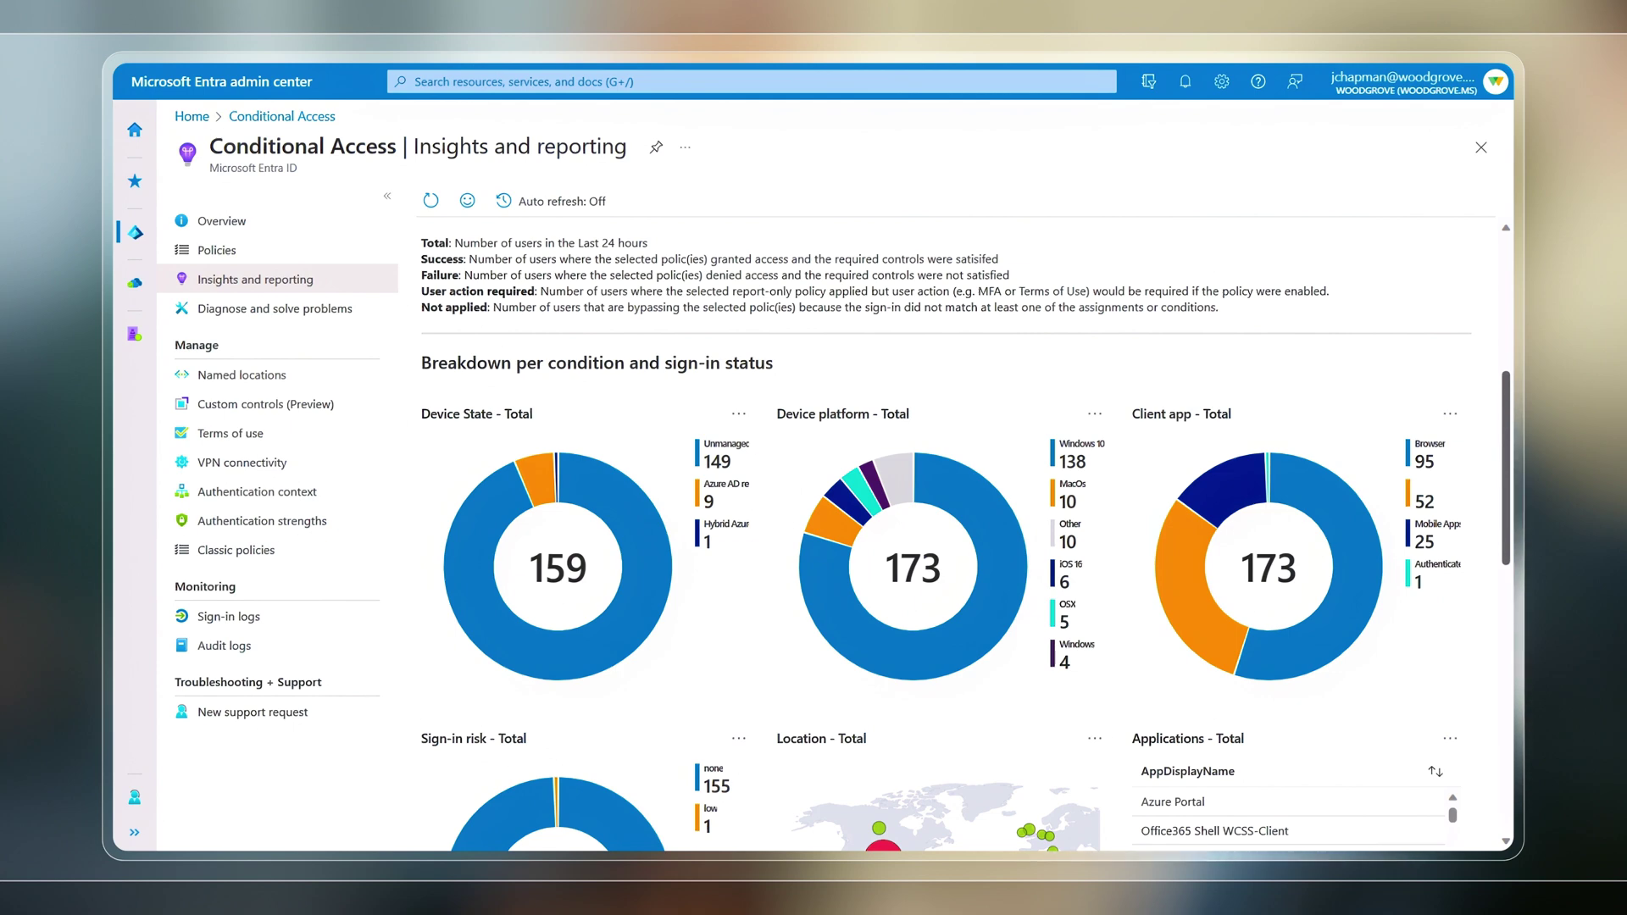
pyautogui.scroll(-4, 958, 534)
pyautogui.scroll(4, 958, 534)
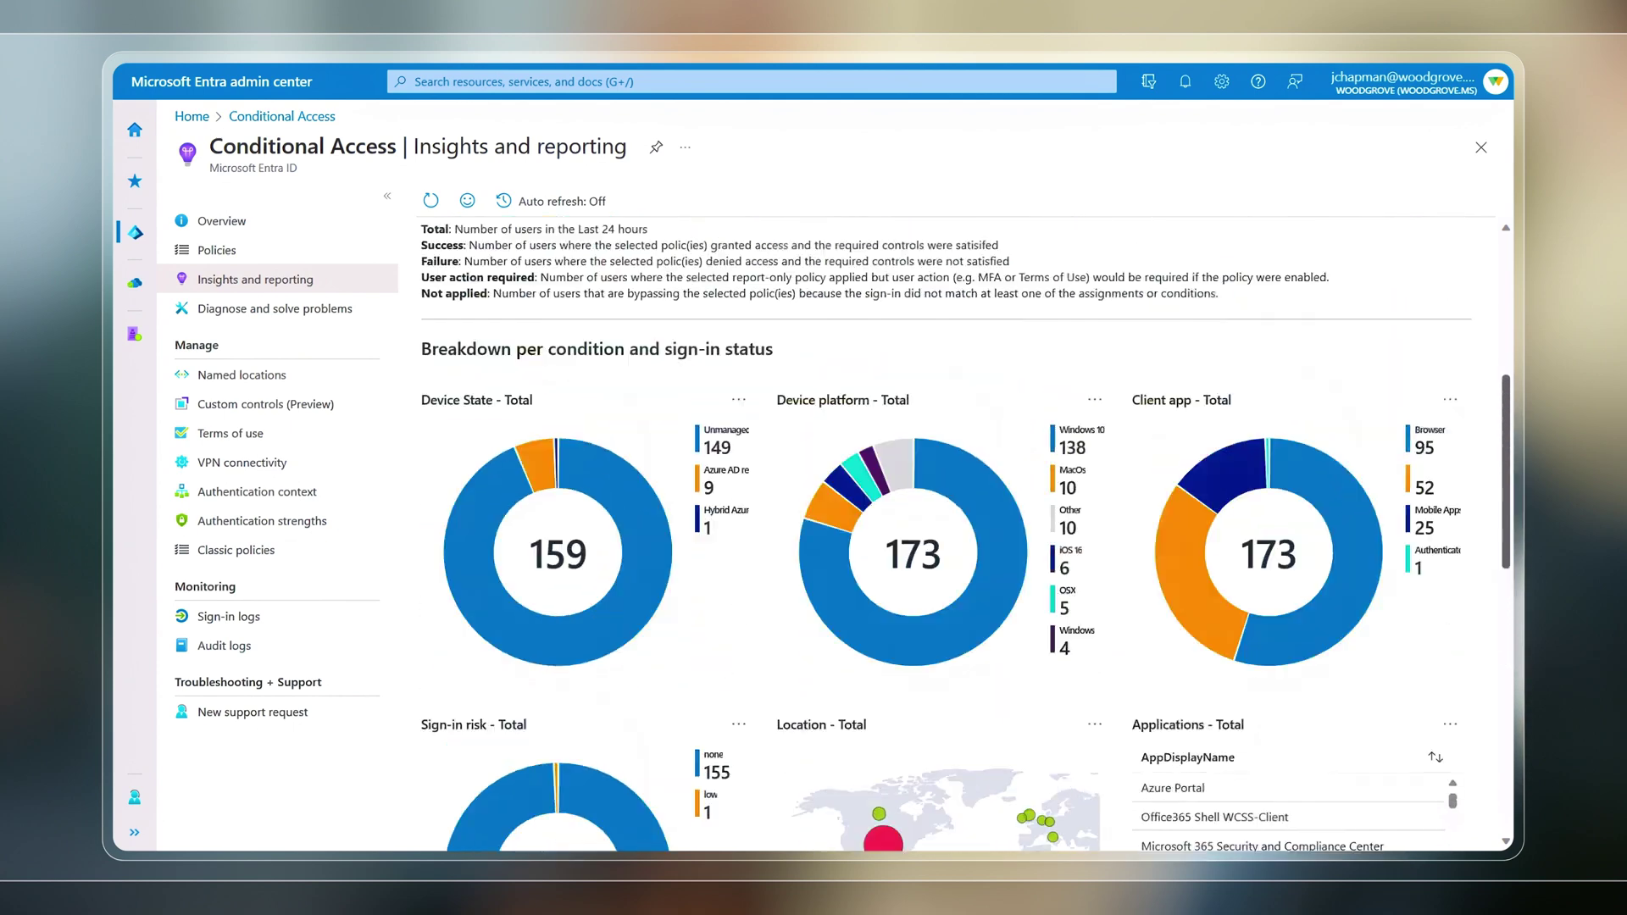
pyautogui.scroll(5, 958, 534)
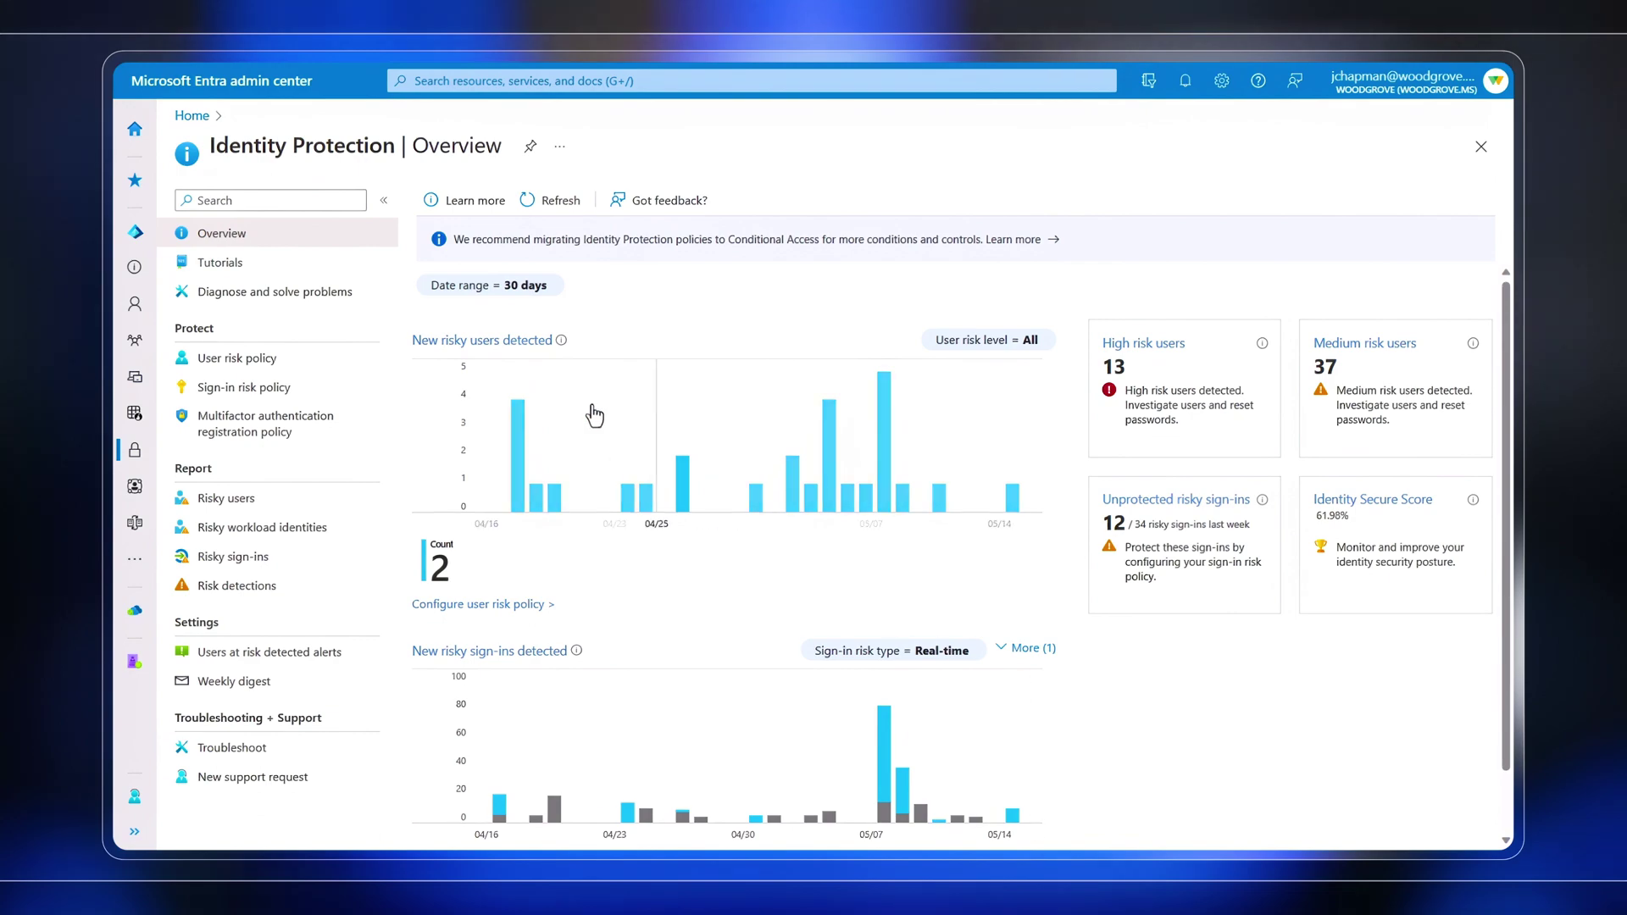
# Step: Open Risky users from the 'New risky users detected' chart title
pyautogui.click(508, 340)
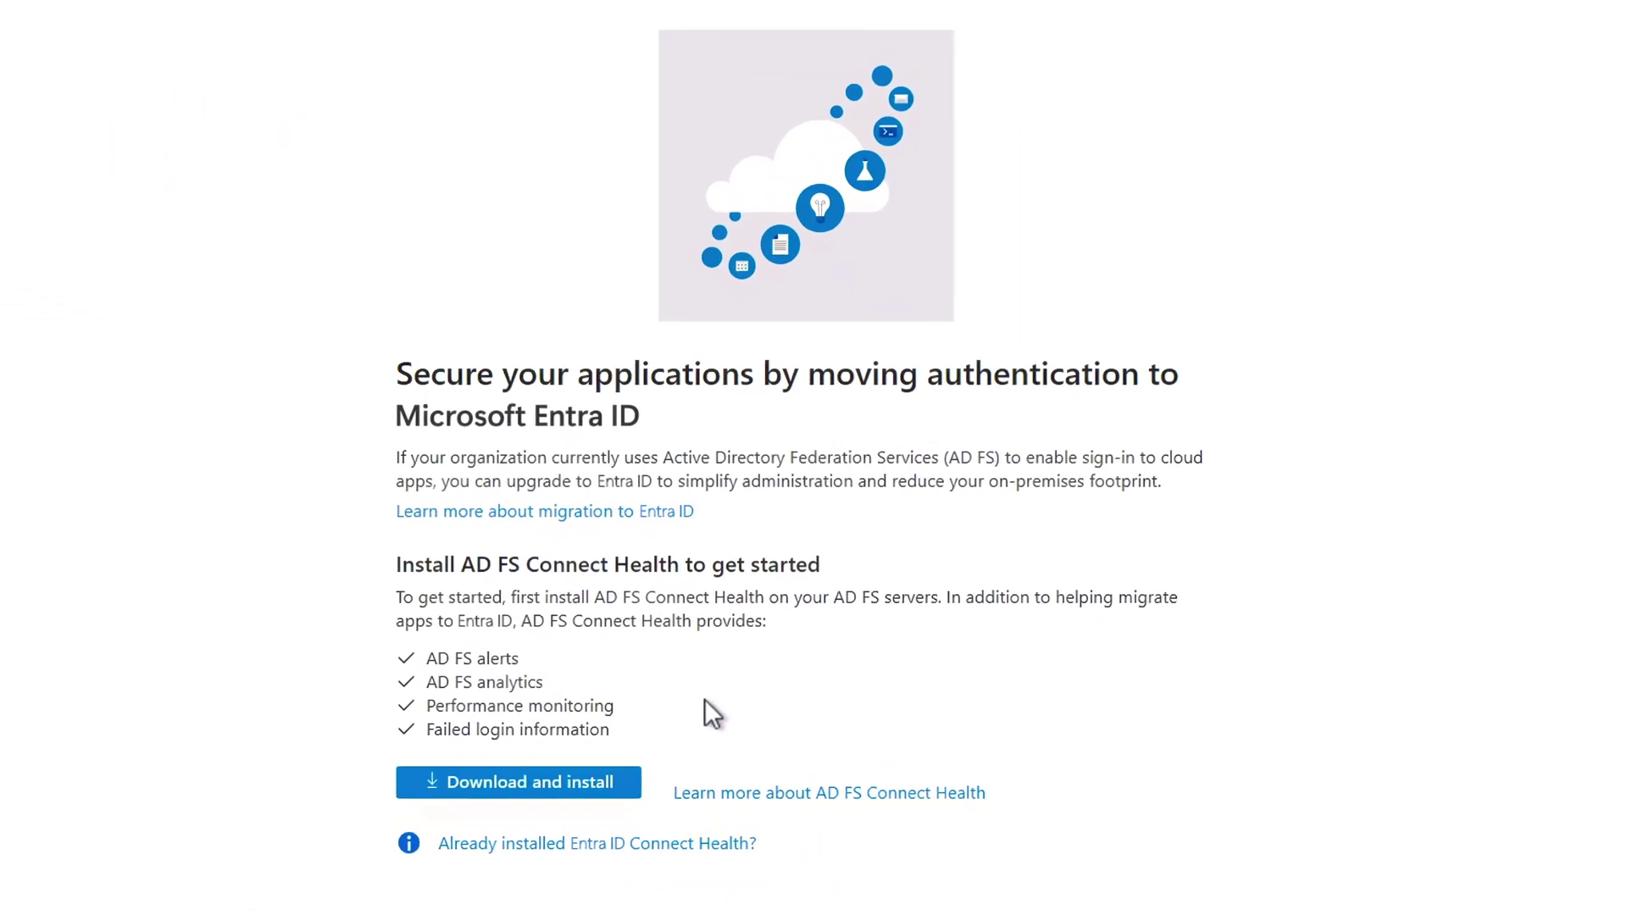
# Step: Download the AD FS Connect Health agent installer, AdHealthAdfsAgentSetup.exe
pyautogui.click(610, 784)
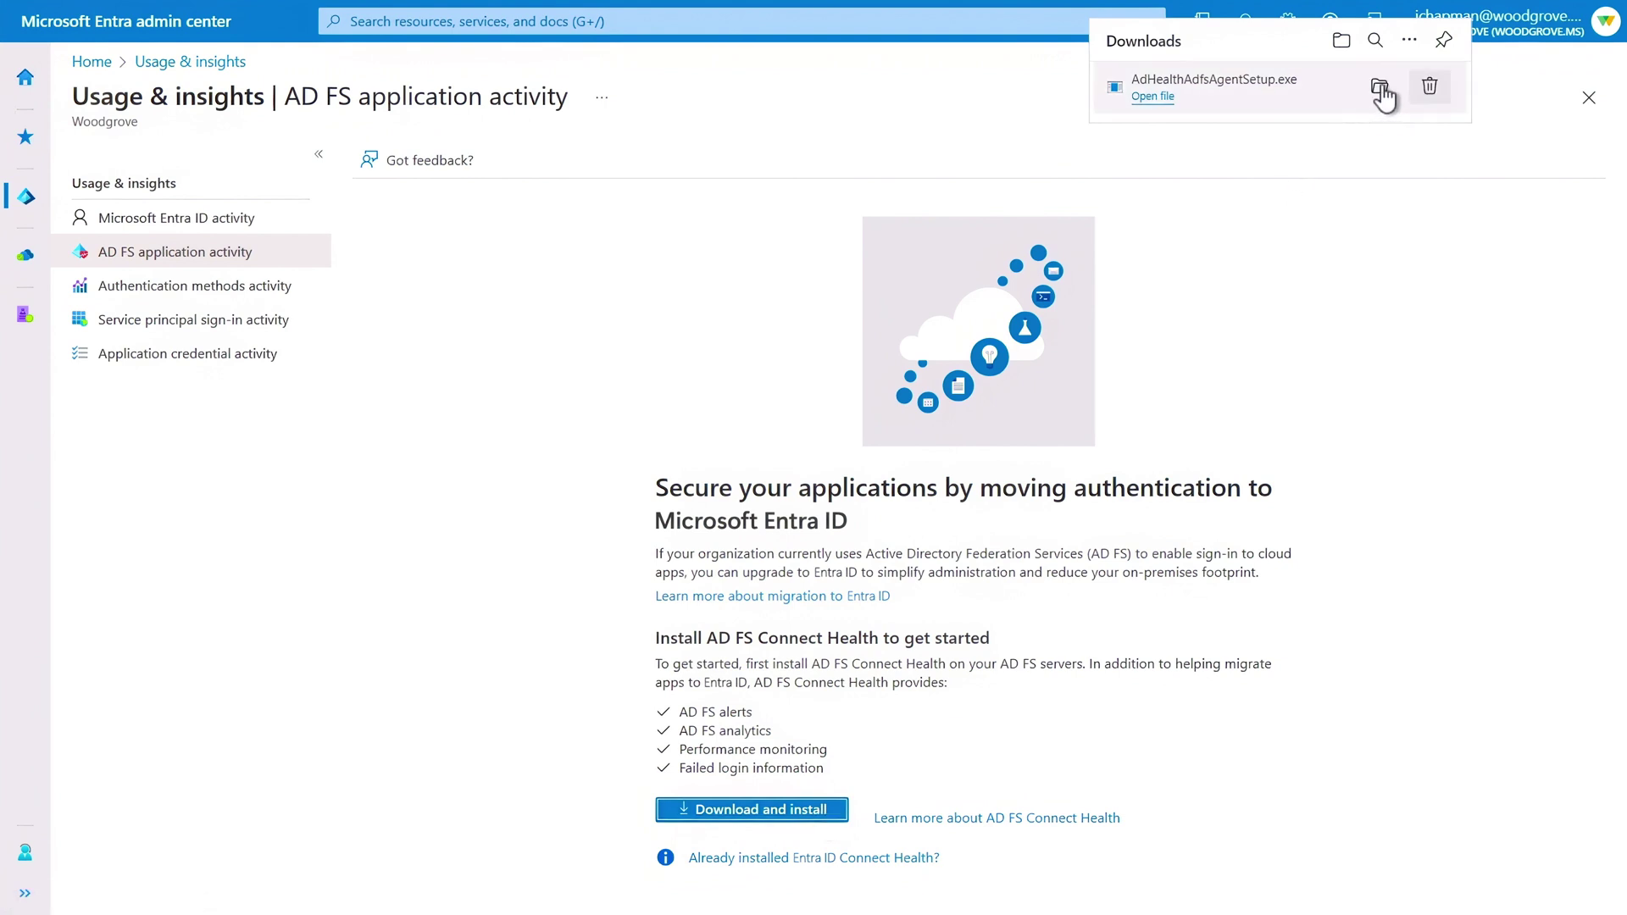
# Step: Run AdHealthAdfsAgentSetup.exe from its folder, install the agent, and choose Configure Now
pyautogui.click(1379, 90)
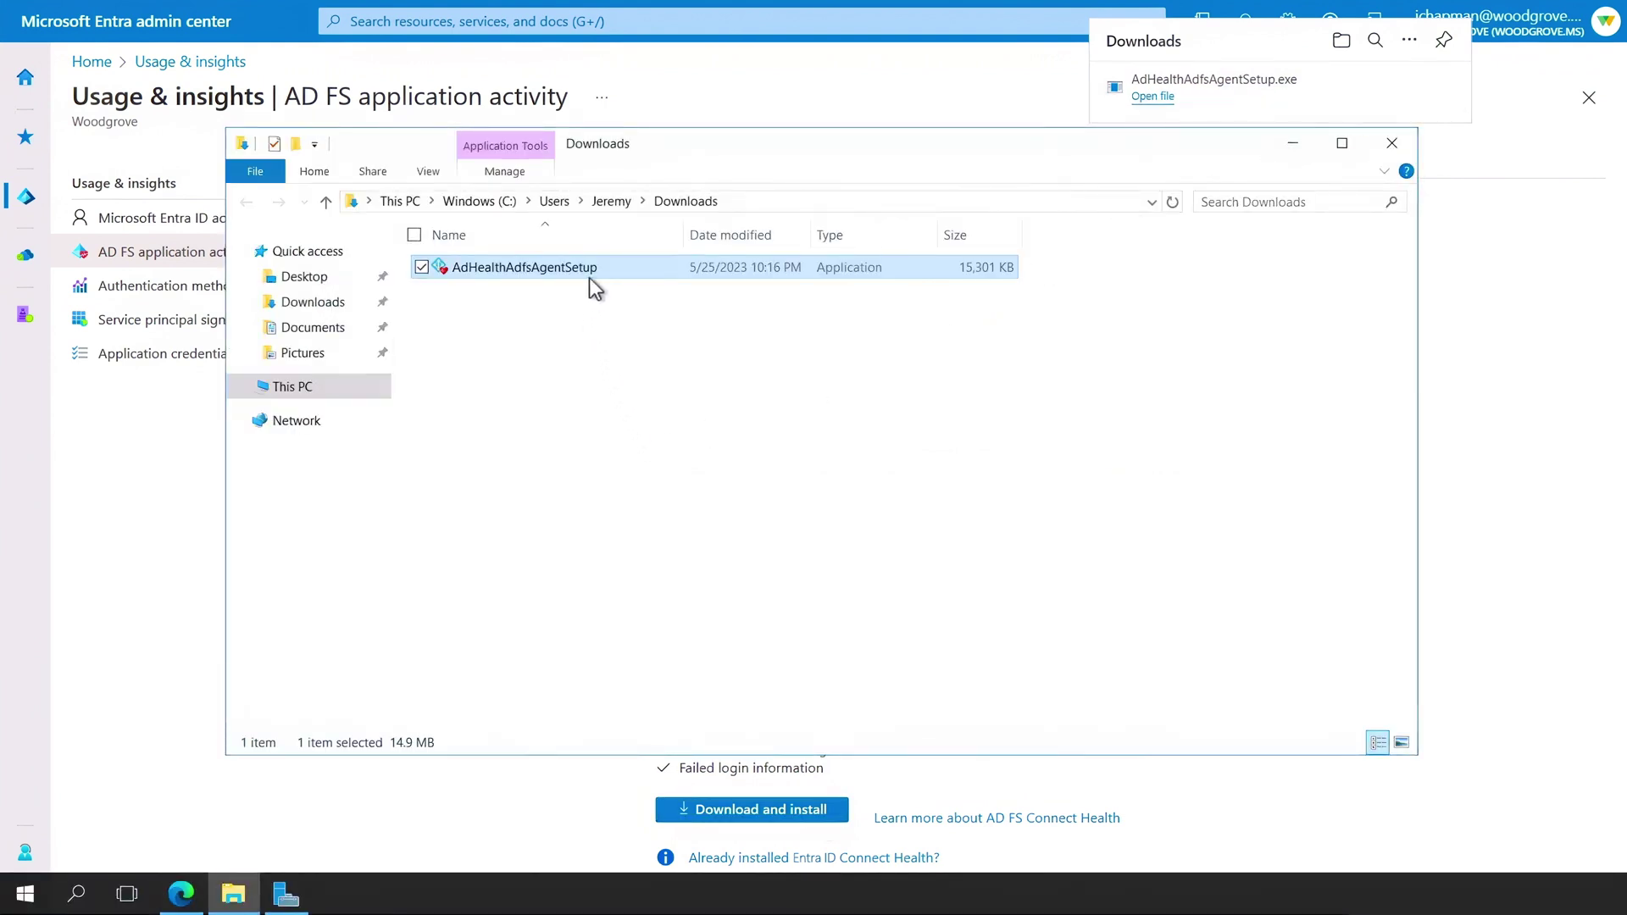
pyautogui.doubleClick(589, 277)
pyautogui.click(926, 570)
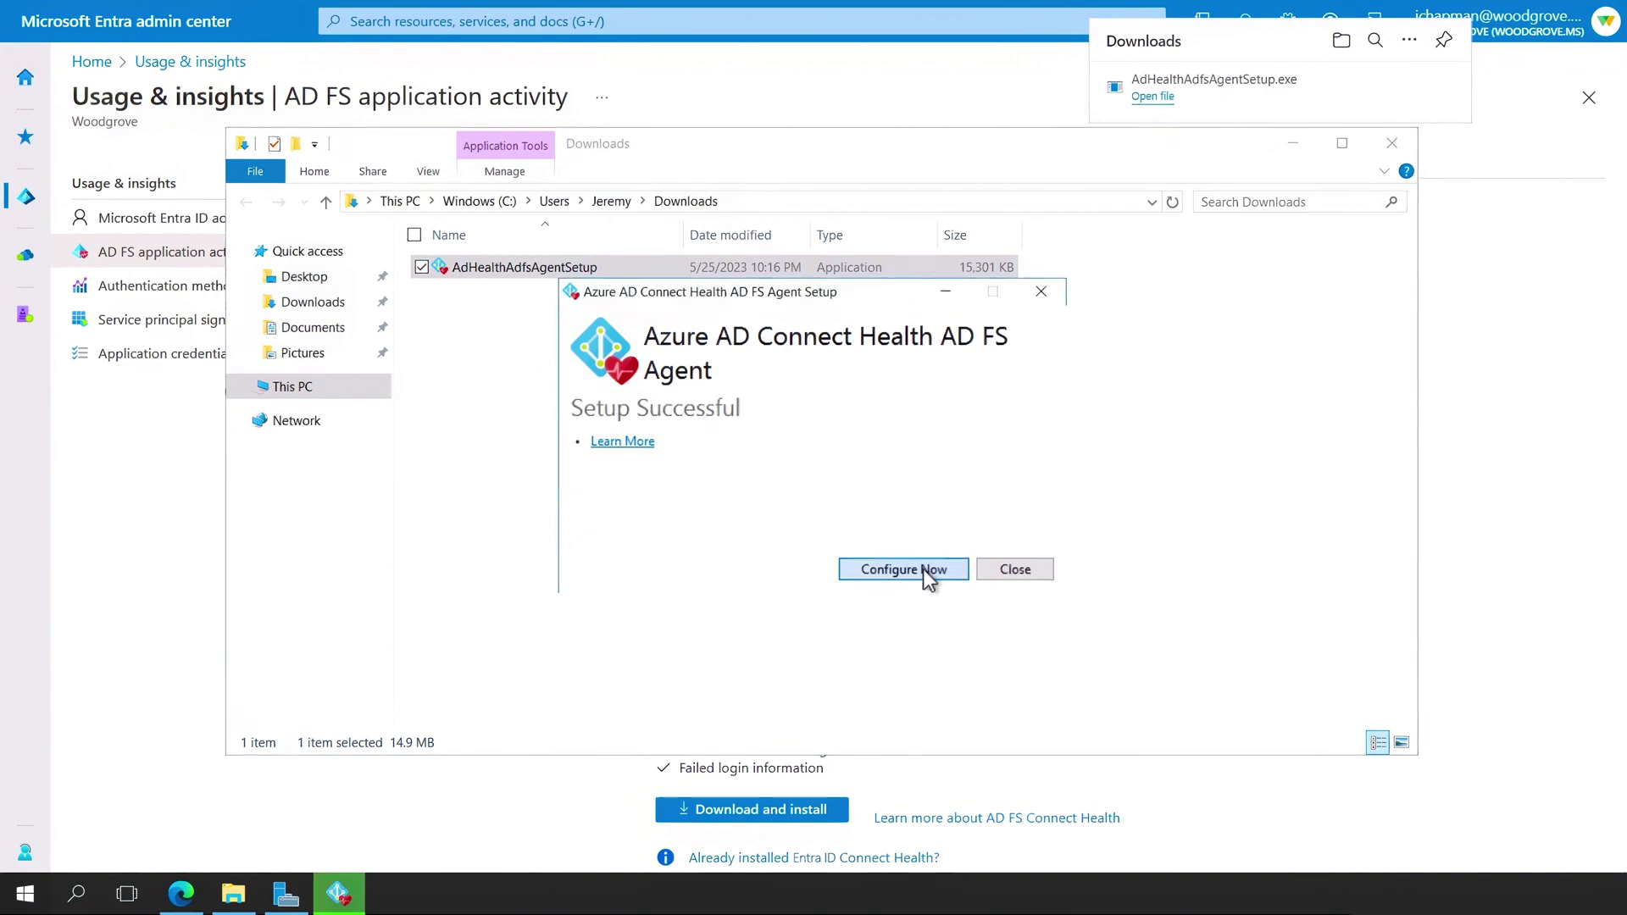
pyautogui.click(923, 568)
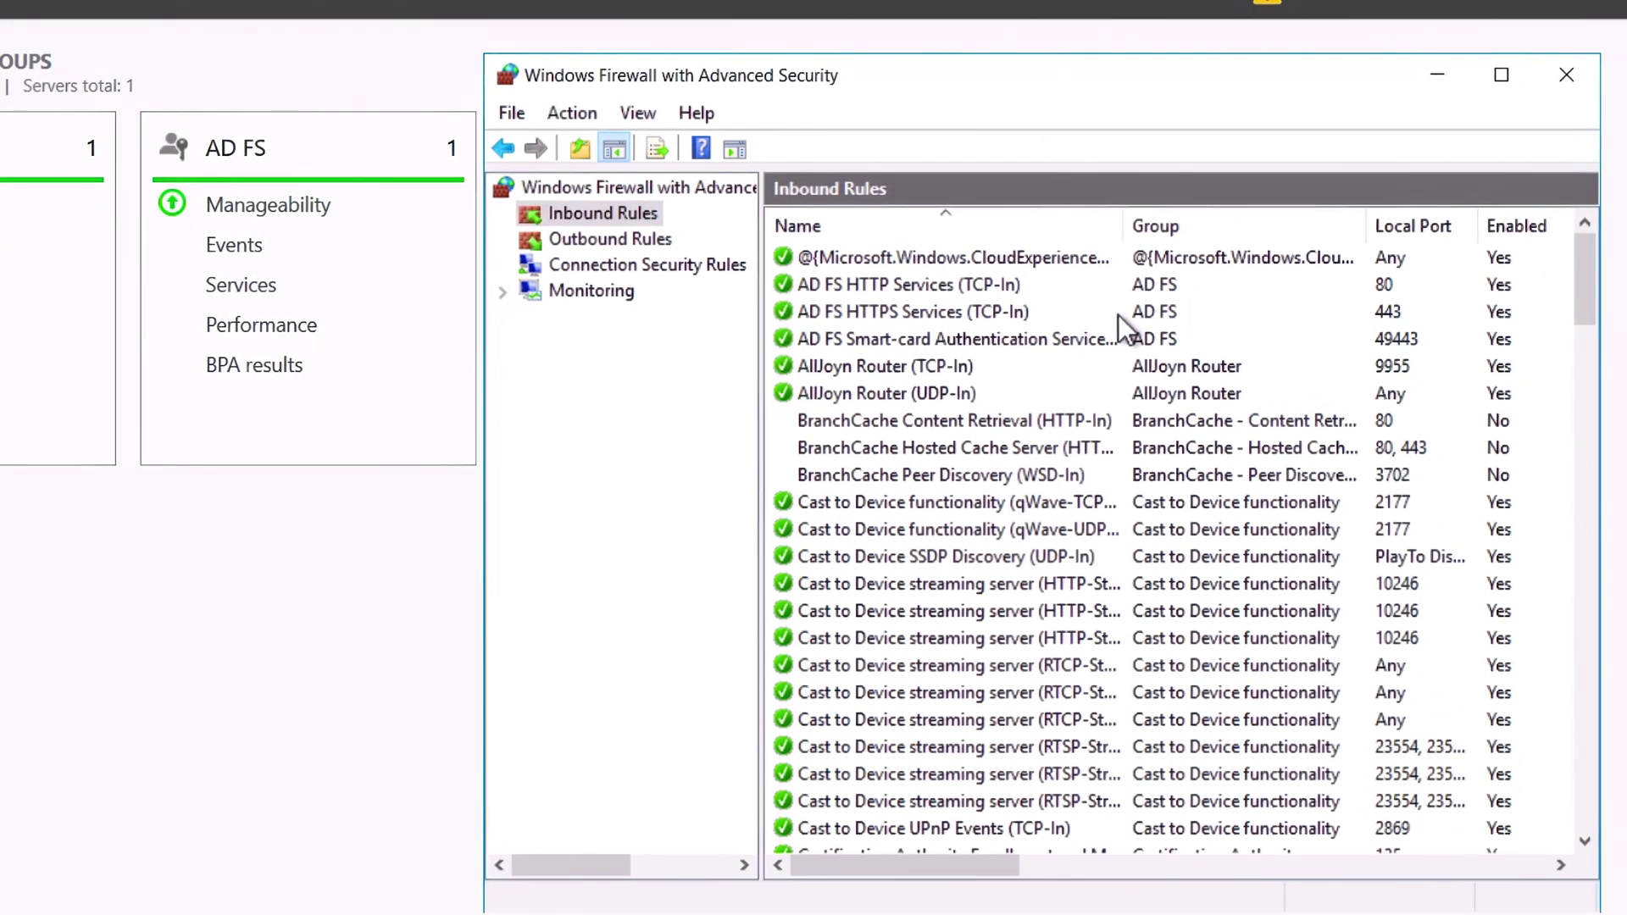
# Step: Select the AD FS HTTPS Services (TCP-In) rule to confirm port 443 is enabled
pyautogui.click(1117, 314)
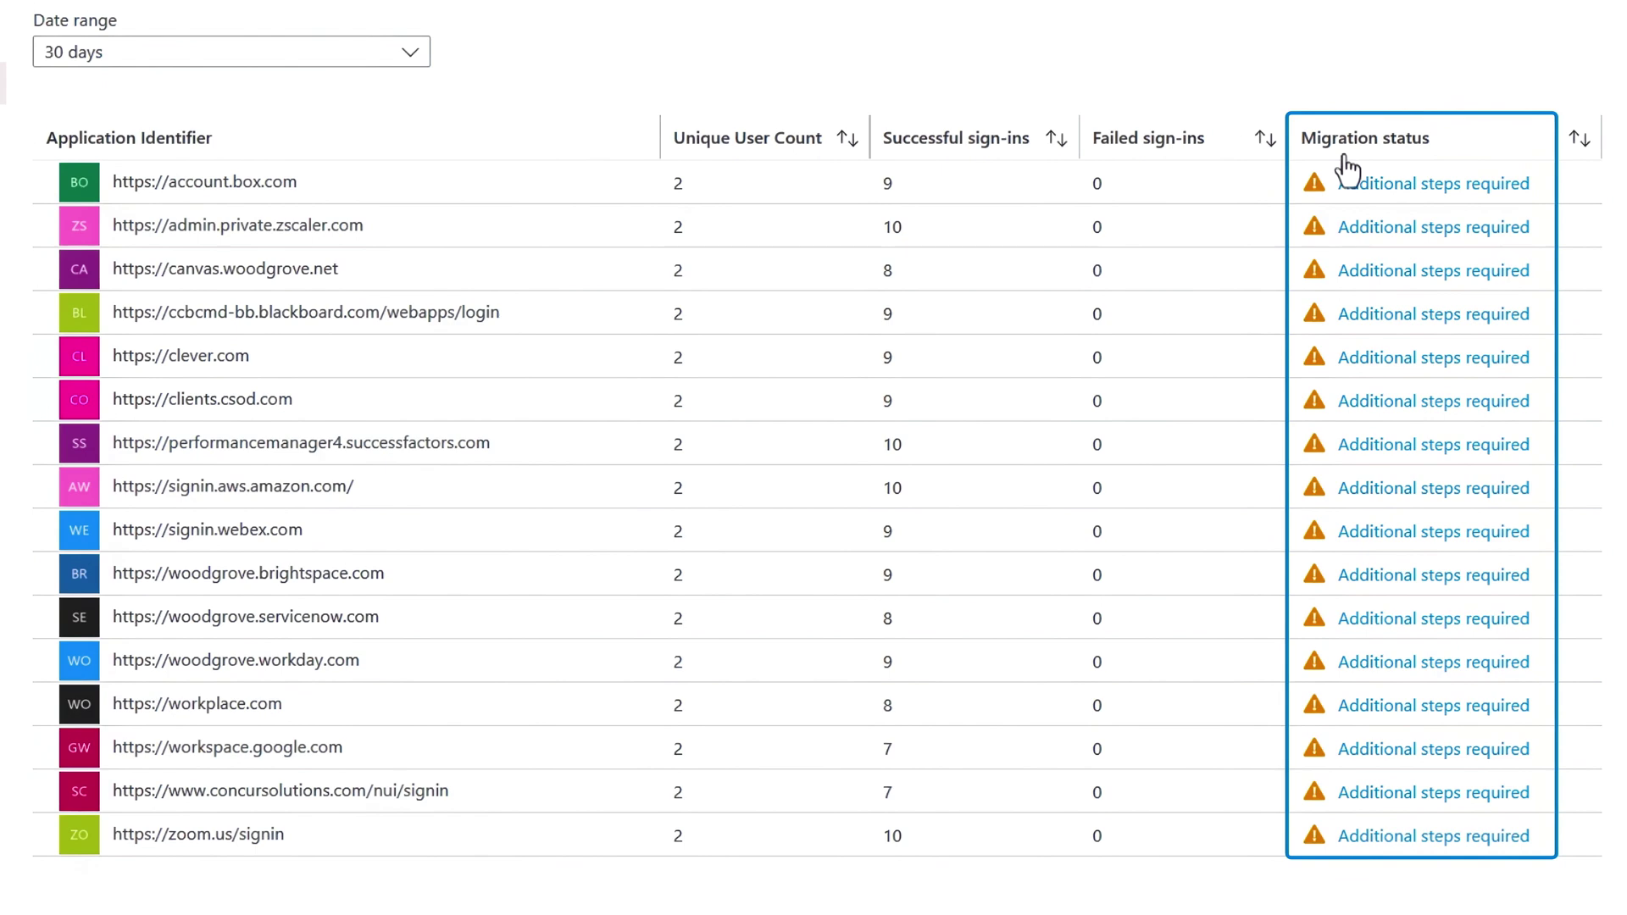
# Step: Open account.box.com's migration details and view the SignedSamlRequestsRequired rule explanation
pyautogui.click(1408, 184)
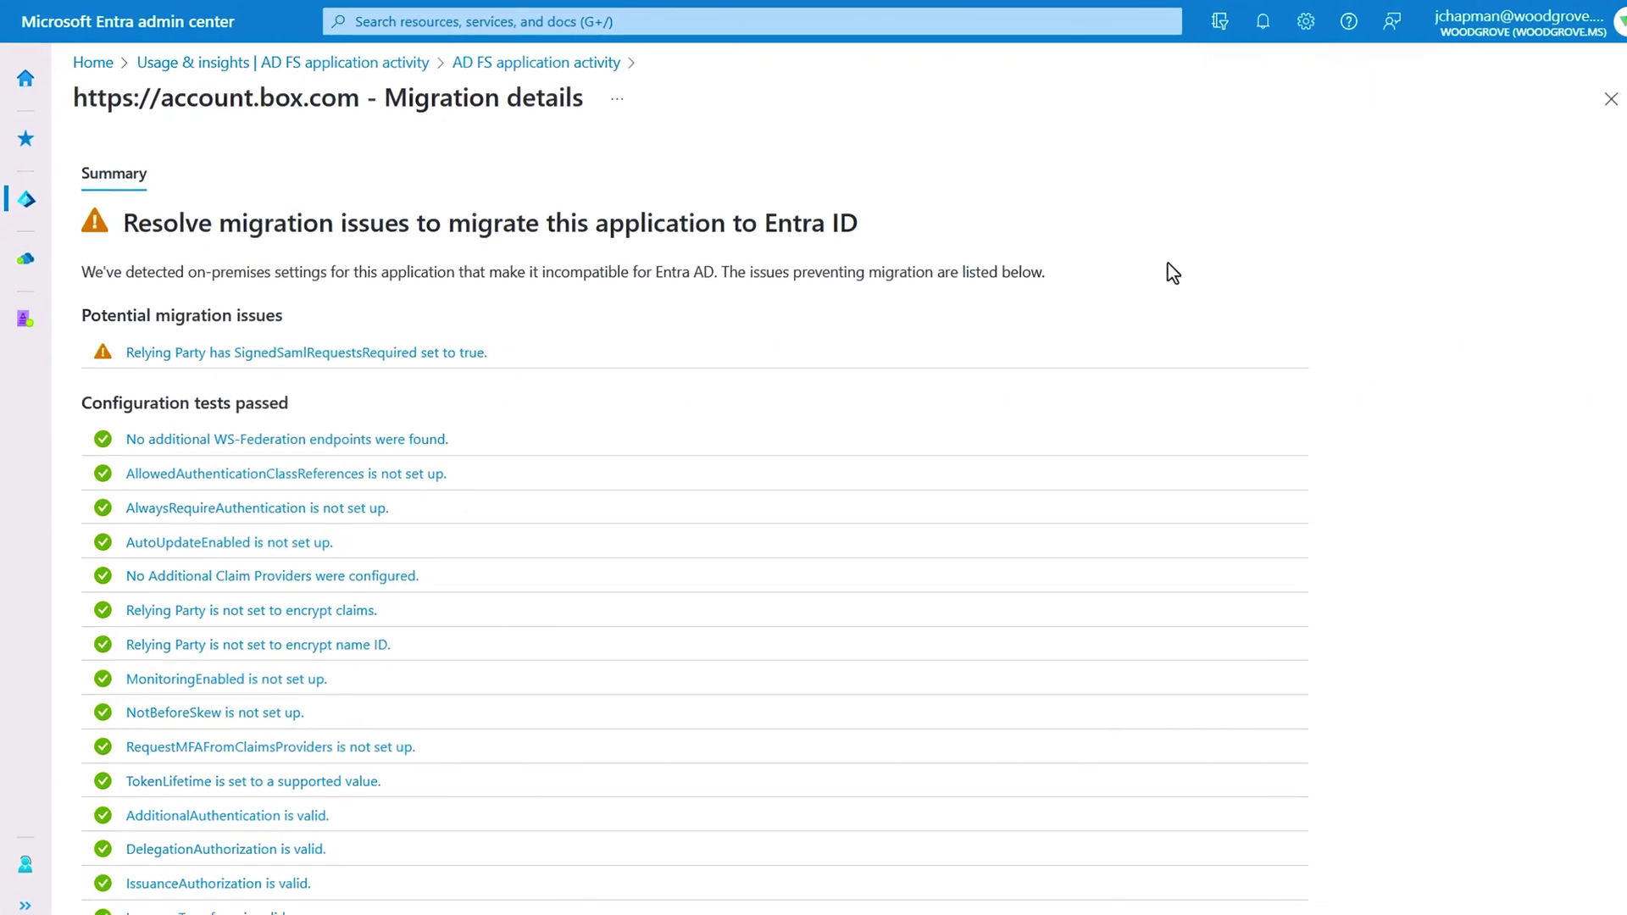
pyautogui.click(522, 420)
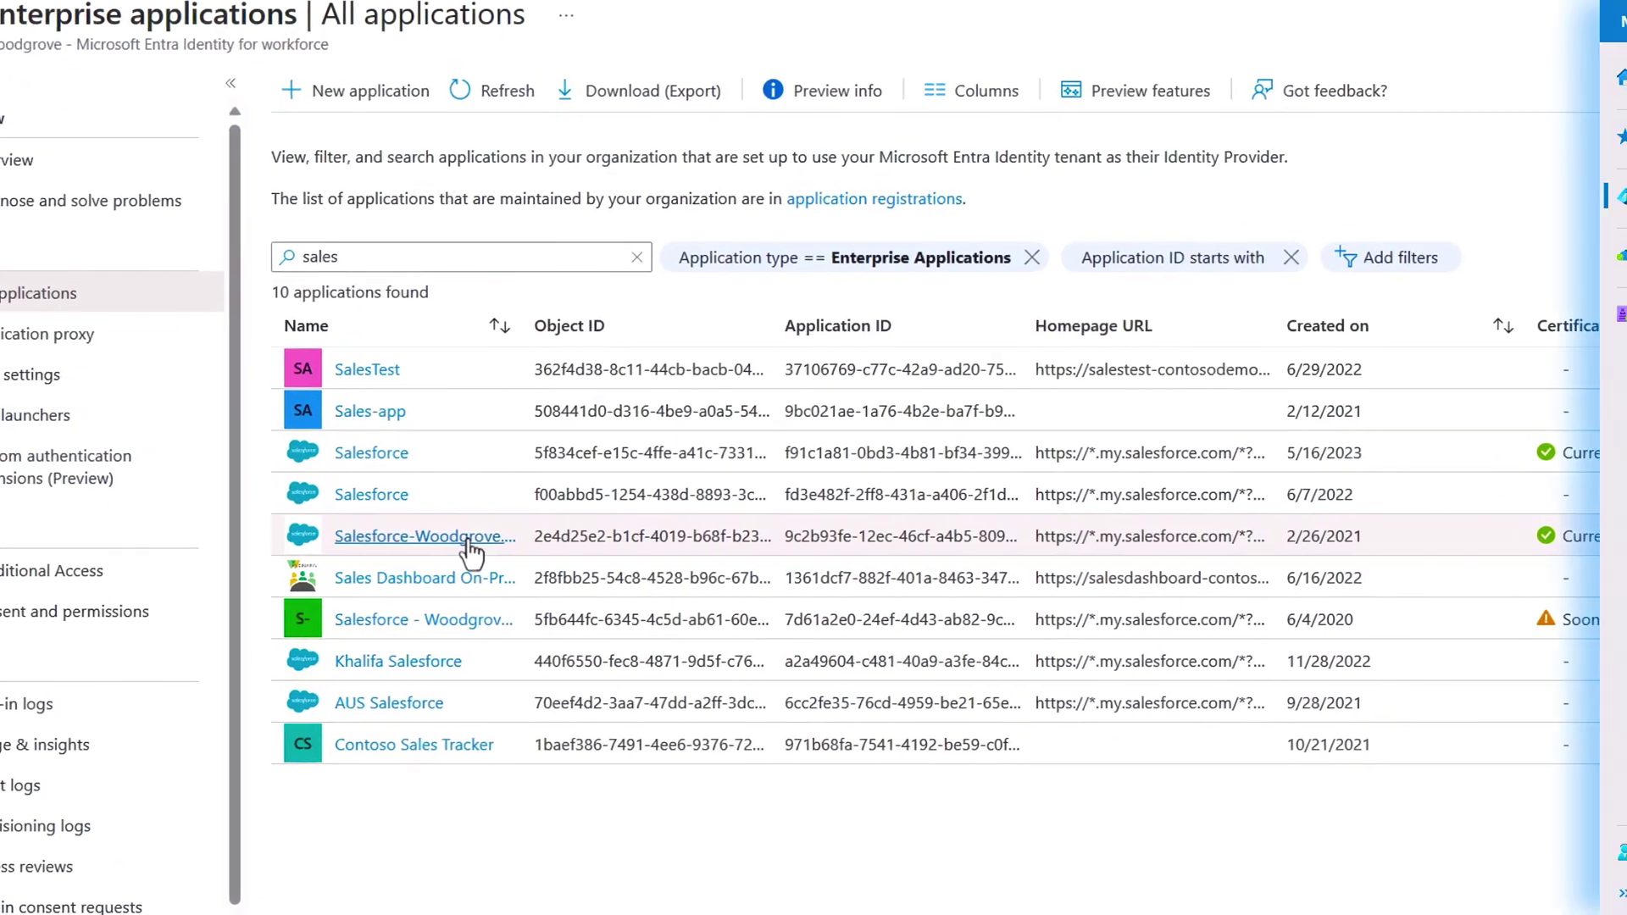
# Step: Open the Salesforce-Woodgrove.ms enterprise app, then launch Salesforce Chatter from the My Apps tile
pyautogui.click(534, 533)
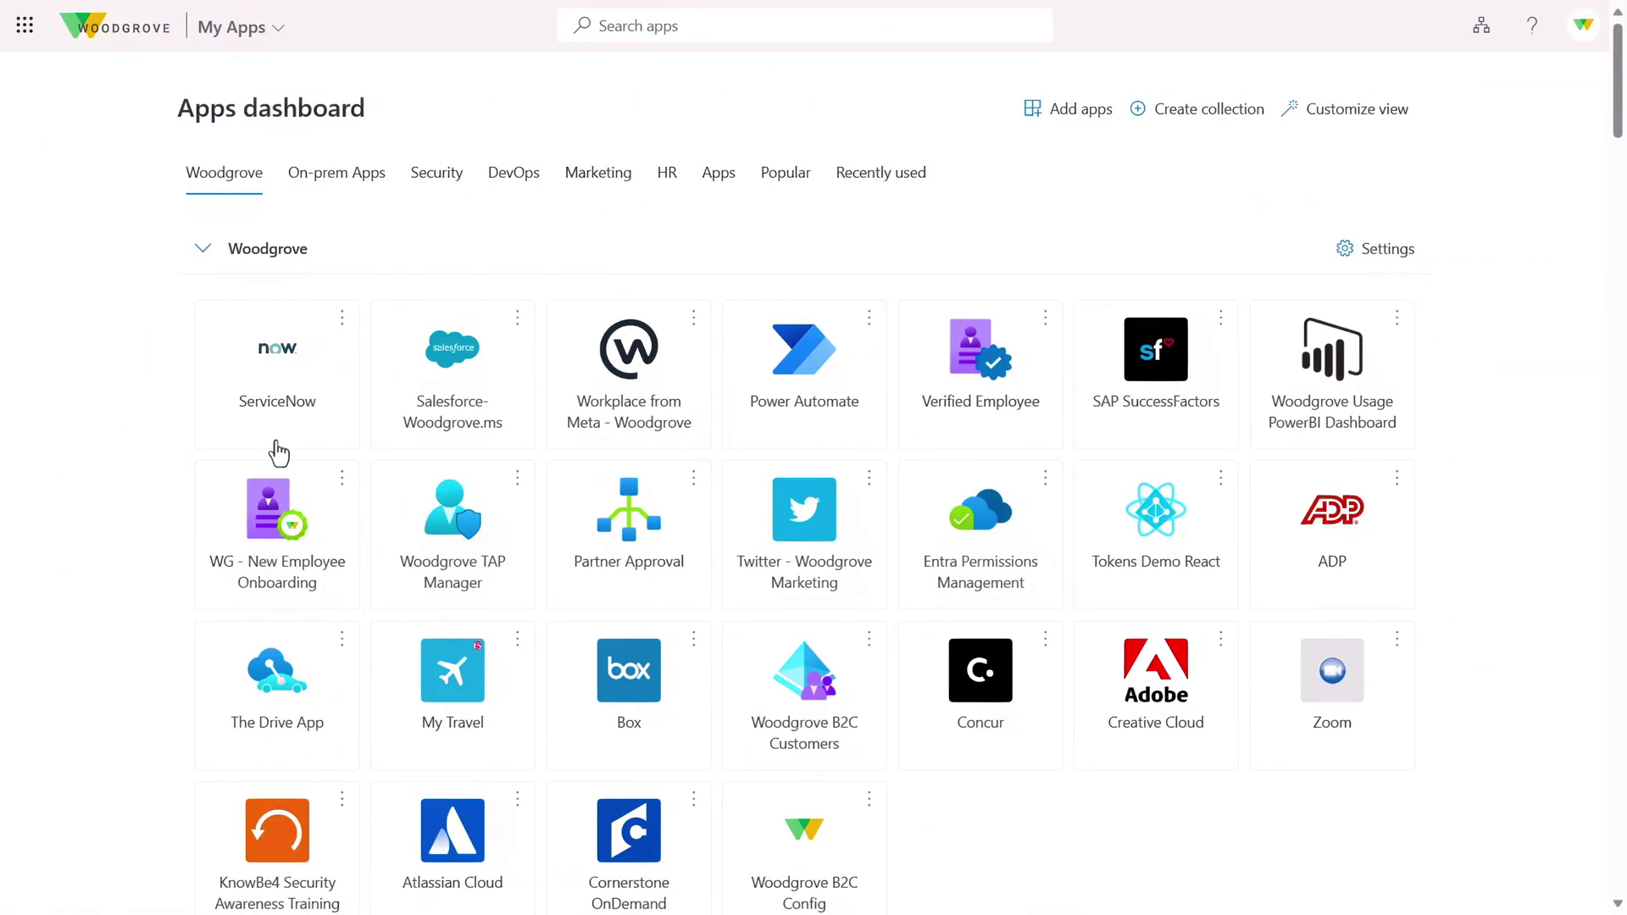
pyautogui.click(440, 421)
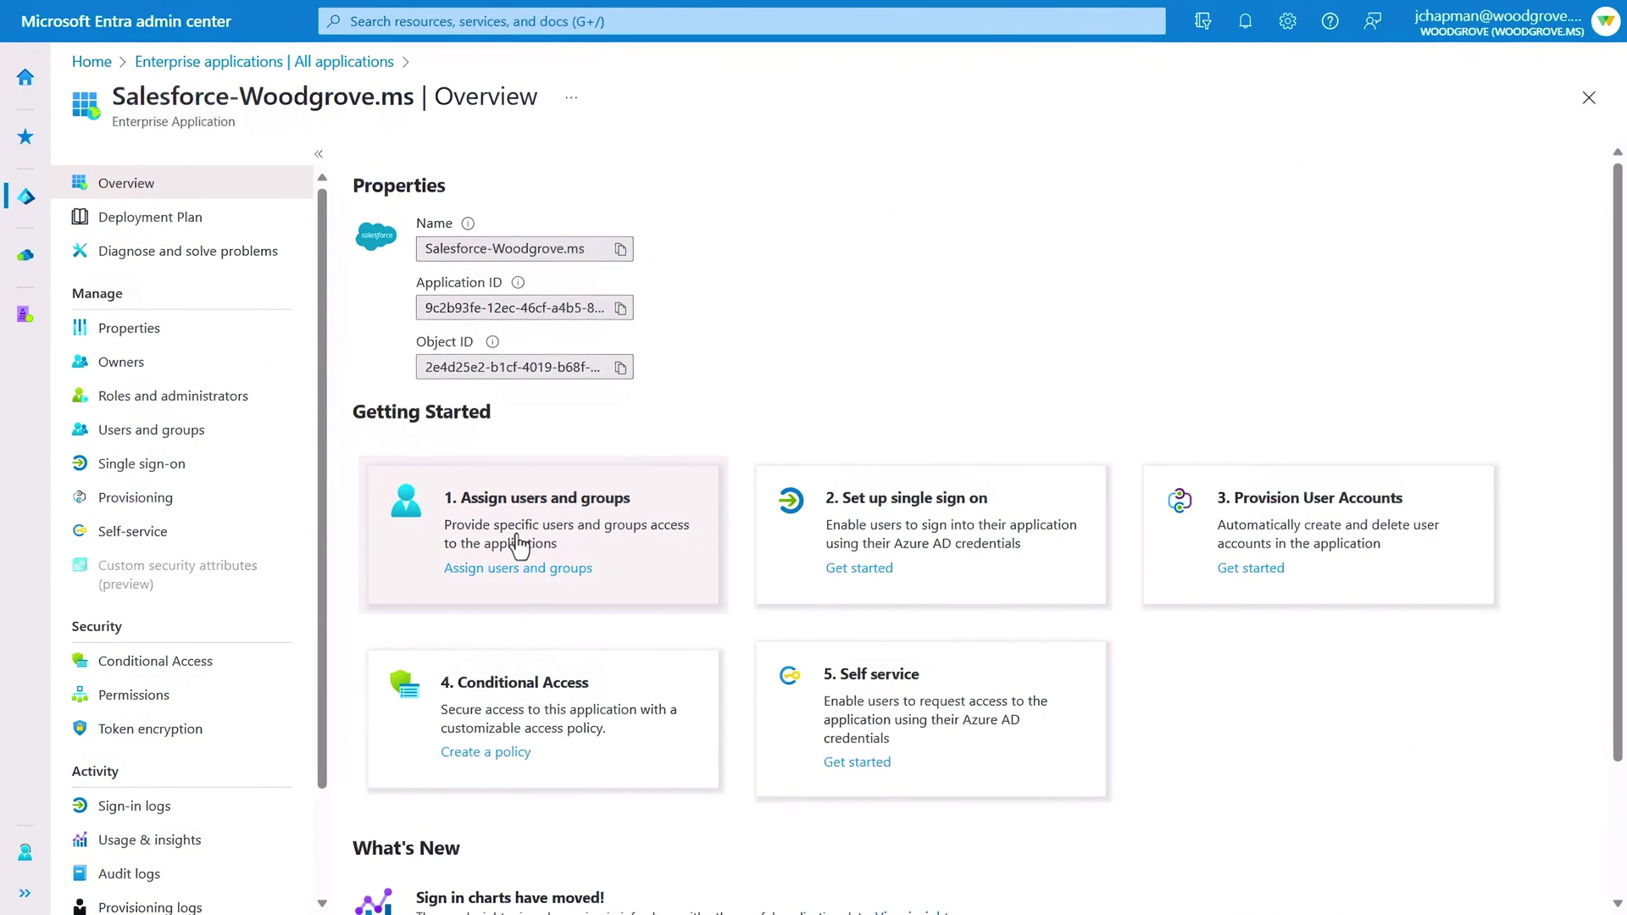
# Step: Search groups for 'sales', select ProSales, and assign it to Salesforce-Woodgrove.ms
pyautogui.click(518, 581)
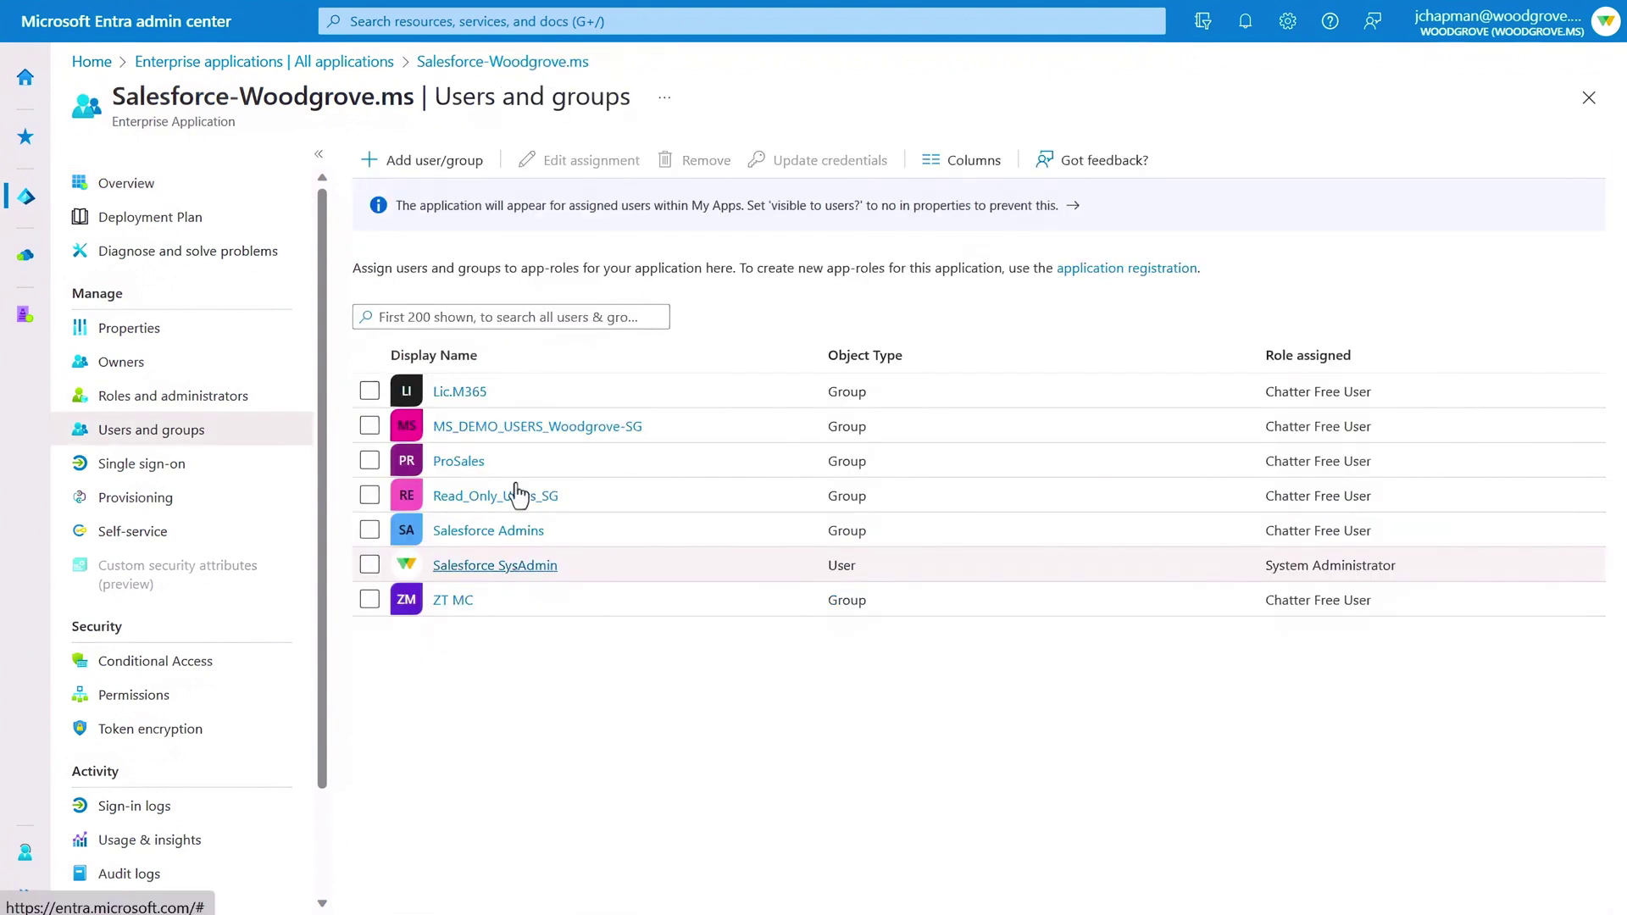
pyautogui.click(445, 164)
pyautogui.click(111, 214)
pyautogui.write('sales')
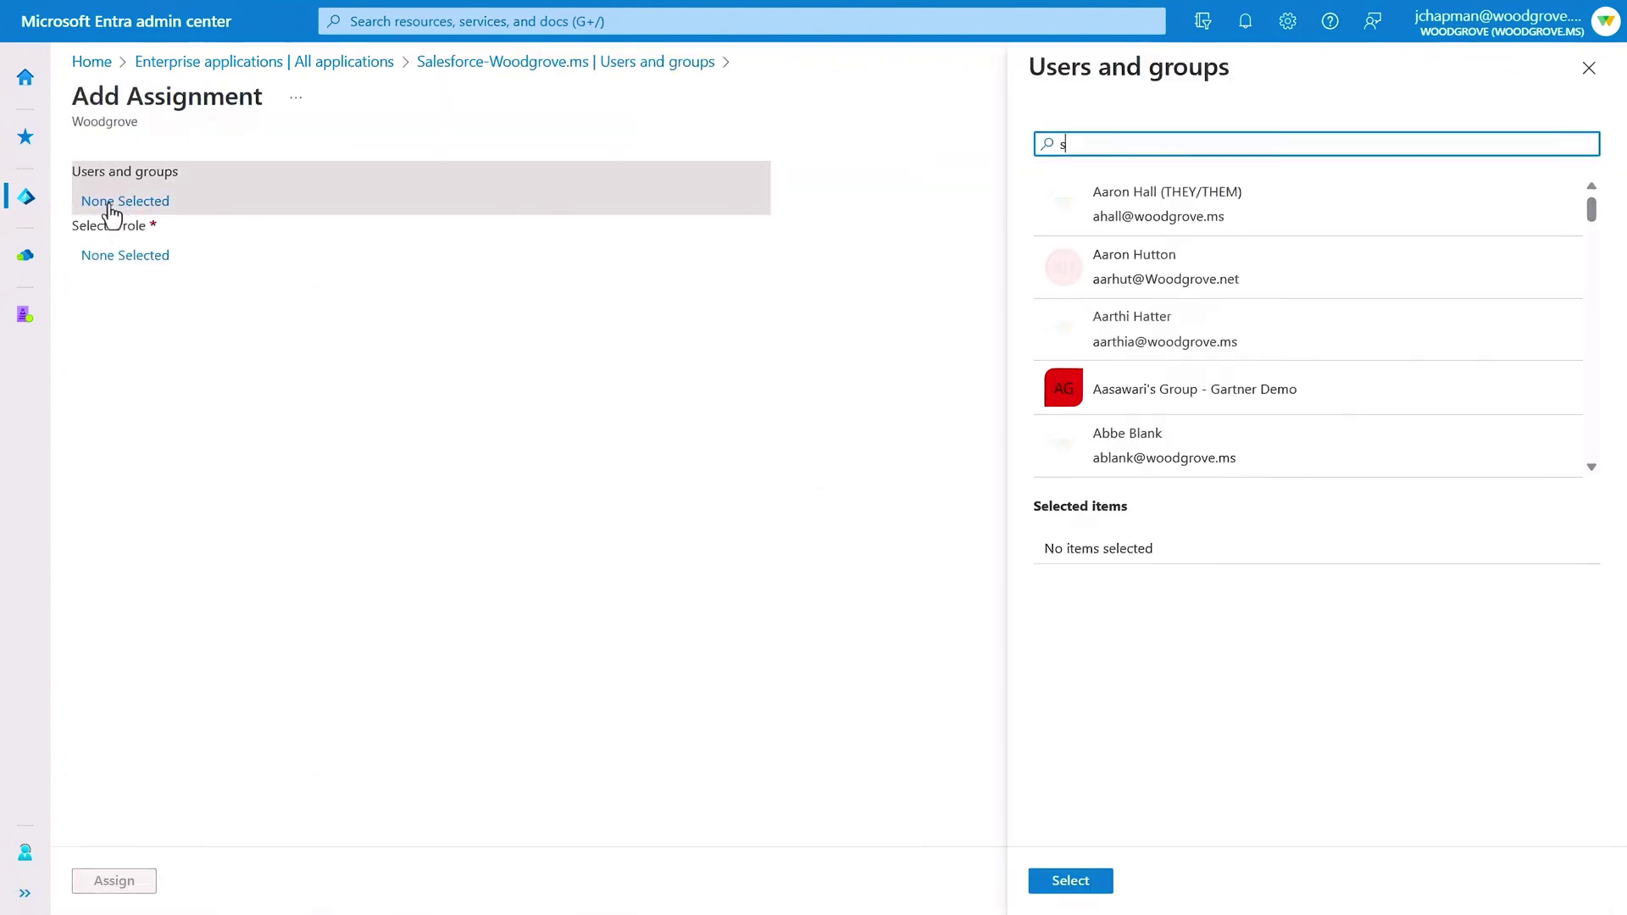
pyautogui.click(1059, 360)
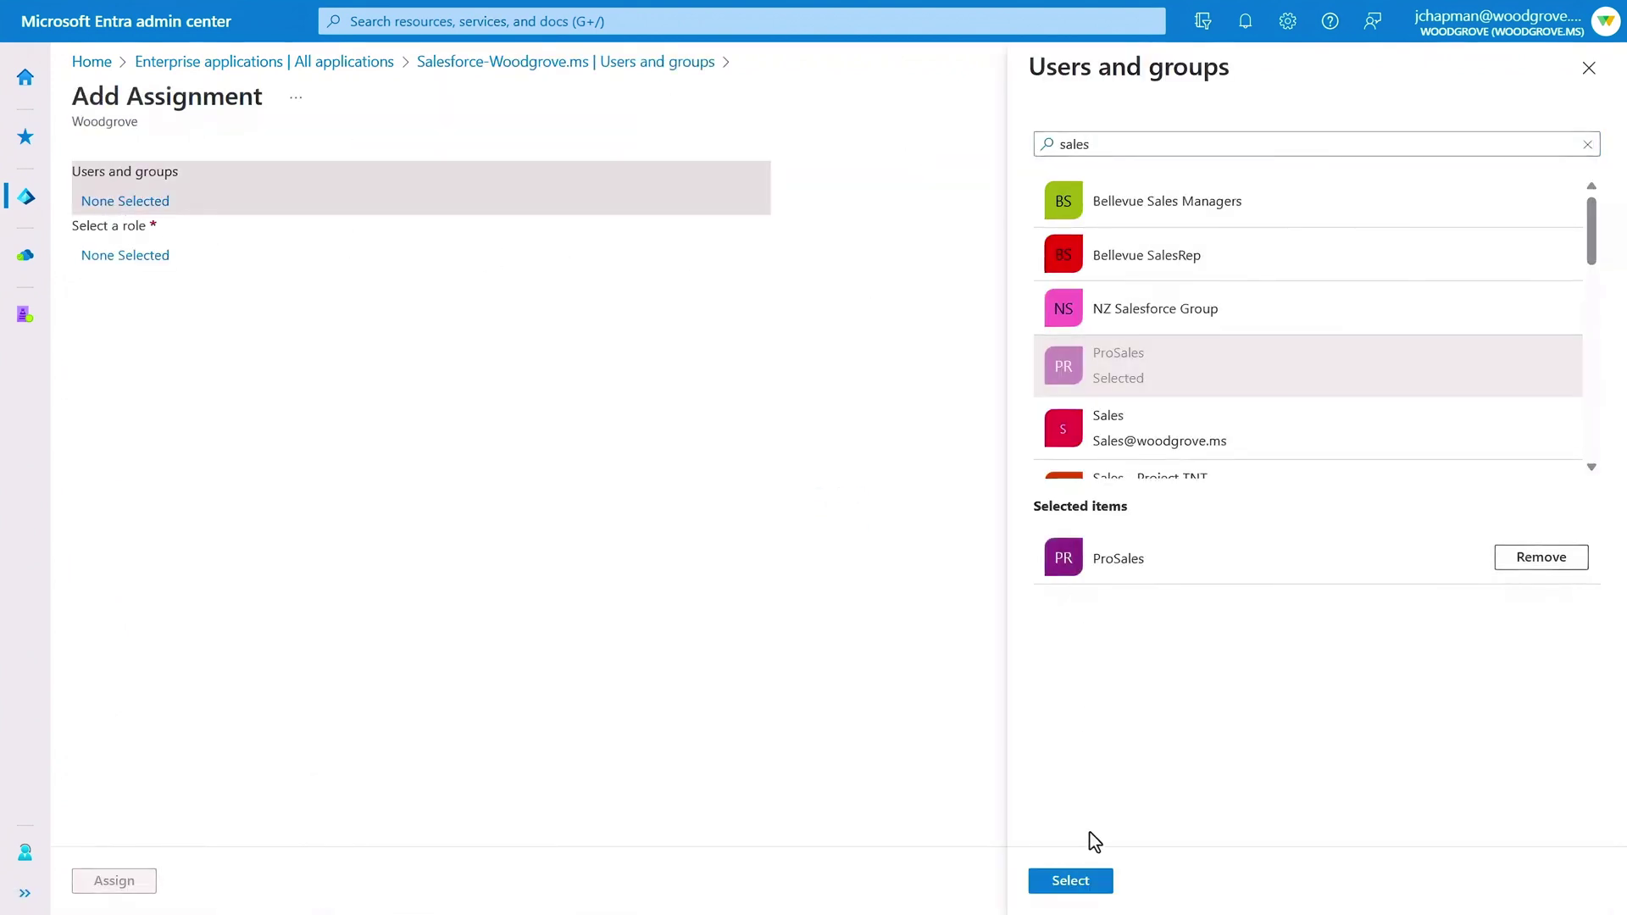
pyautogui.click(1084, 886)
pyautogui.click(100, 888)
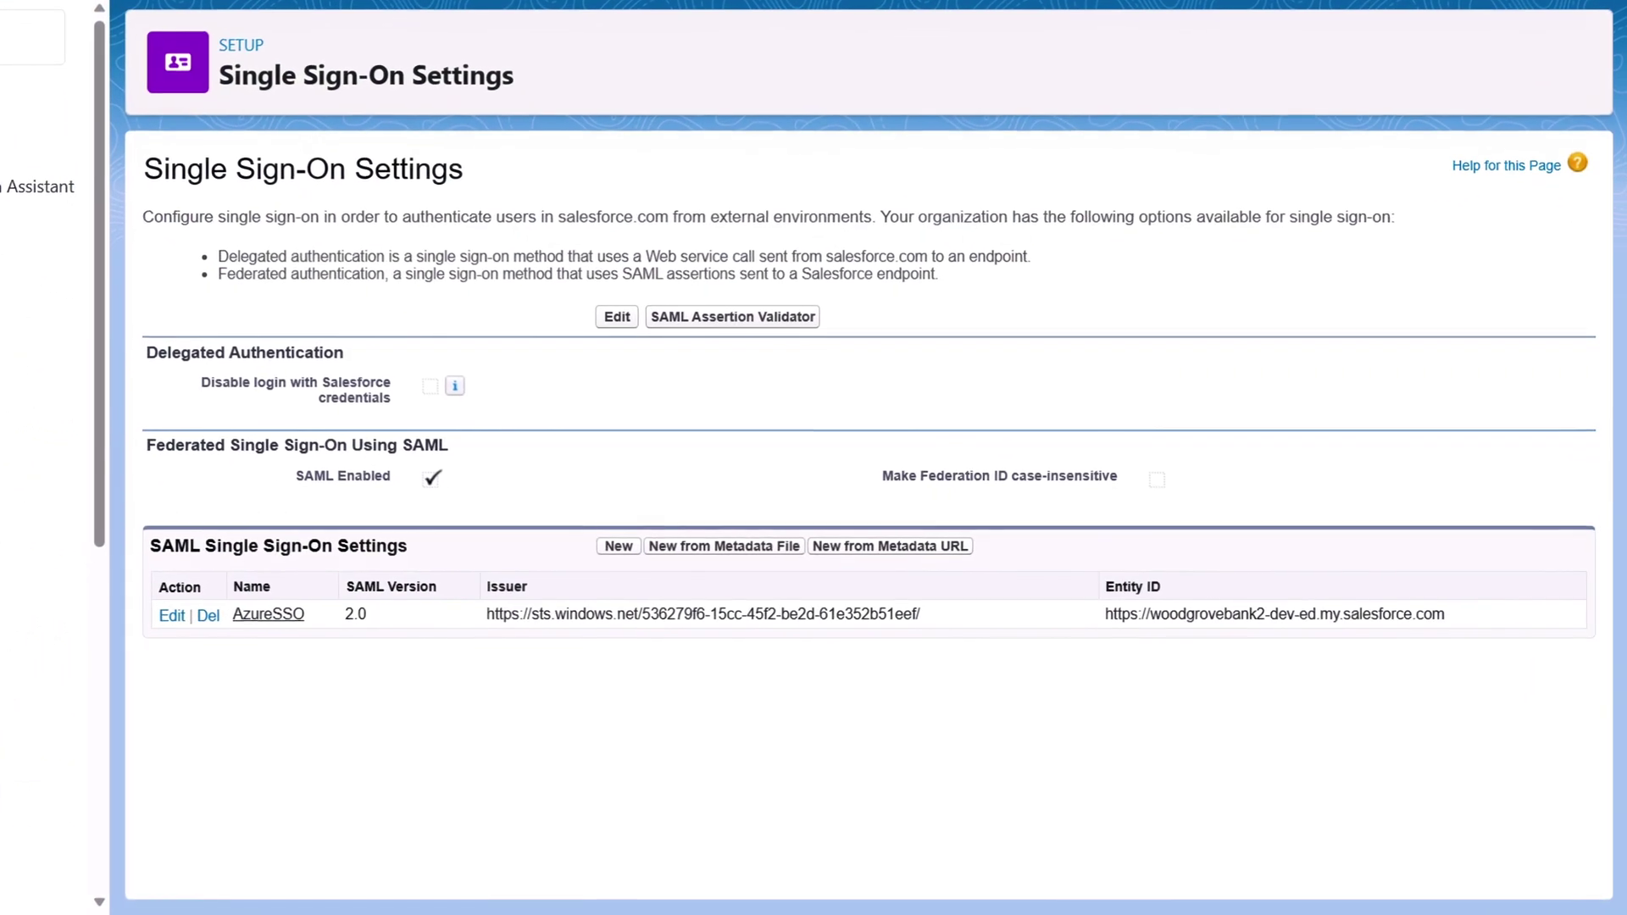
# Step: Edit the AzureSSO entry under SAML Single Sign-On Settings in Salesforce
pyautogui.click(171, 616)
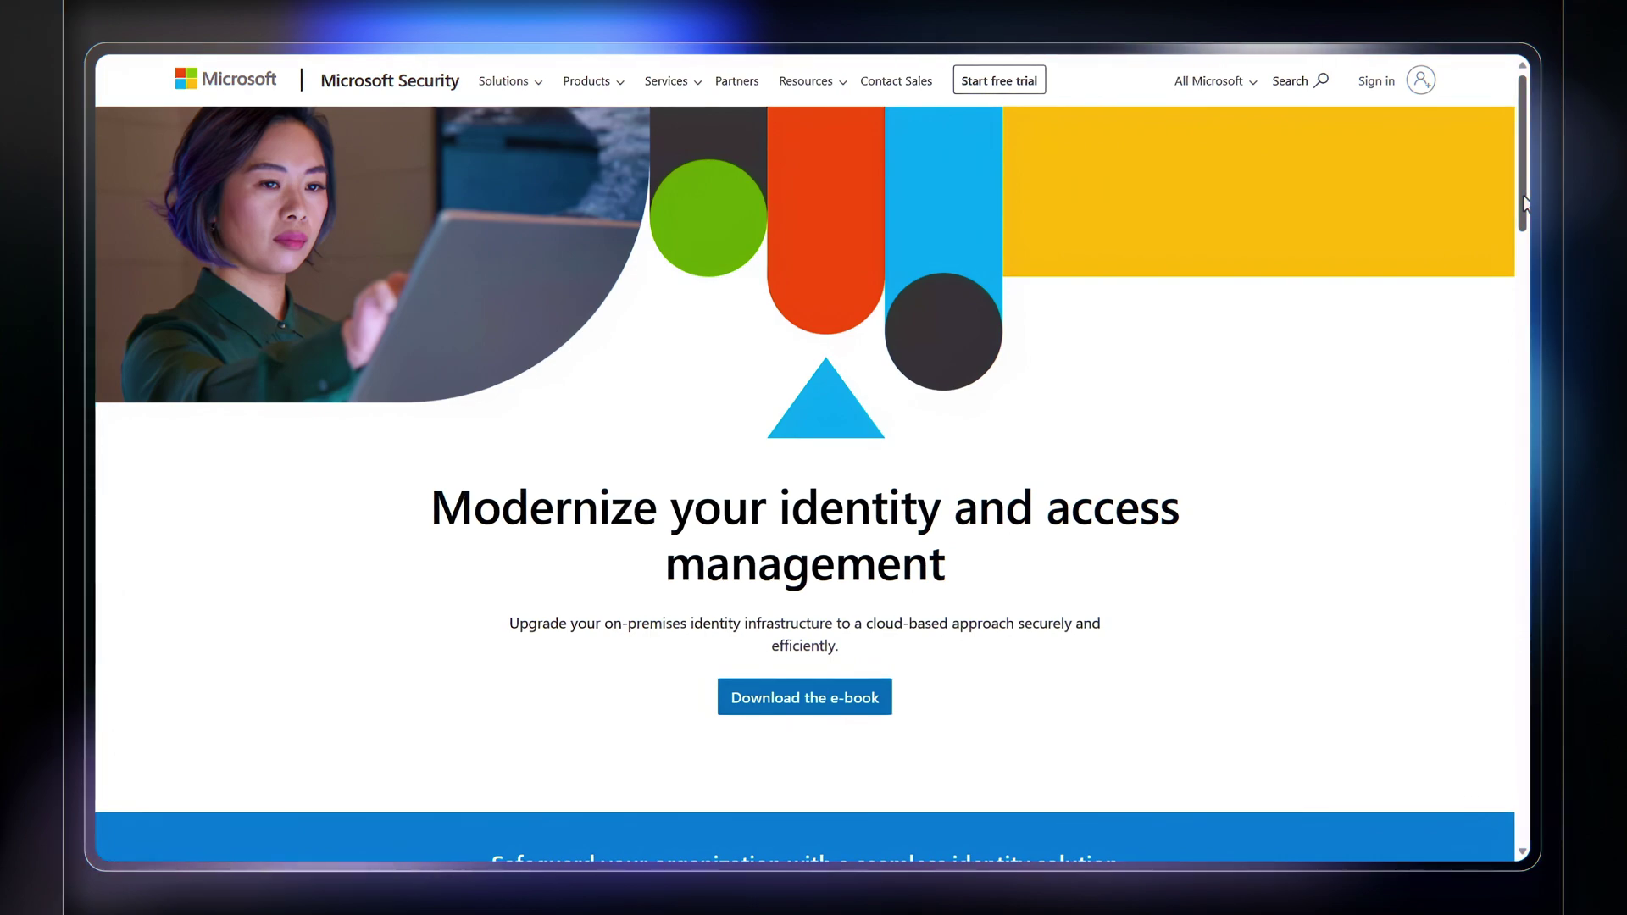
# Step: Scroll the Modernize your identity page down to the AD FS upgrade Additional resources
pyautogui.scroll(-5, 1523, 203)
pyautogui.scroll(-5, 805, 457)
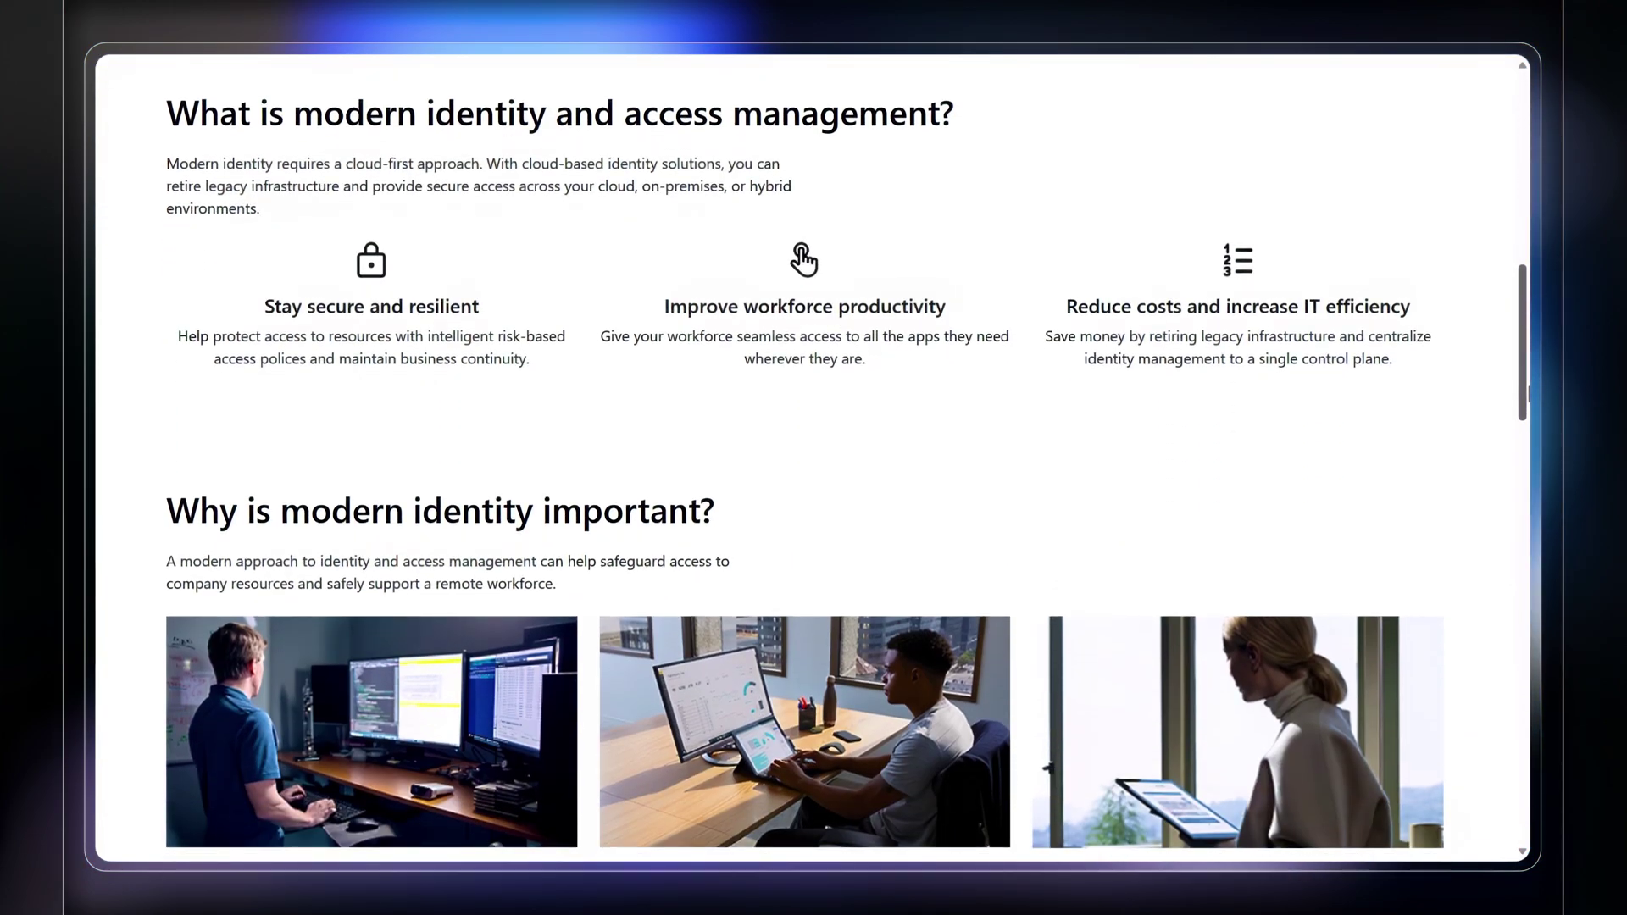
pyautogui.scroll(-15, 805, 458)
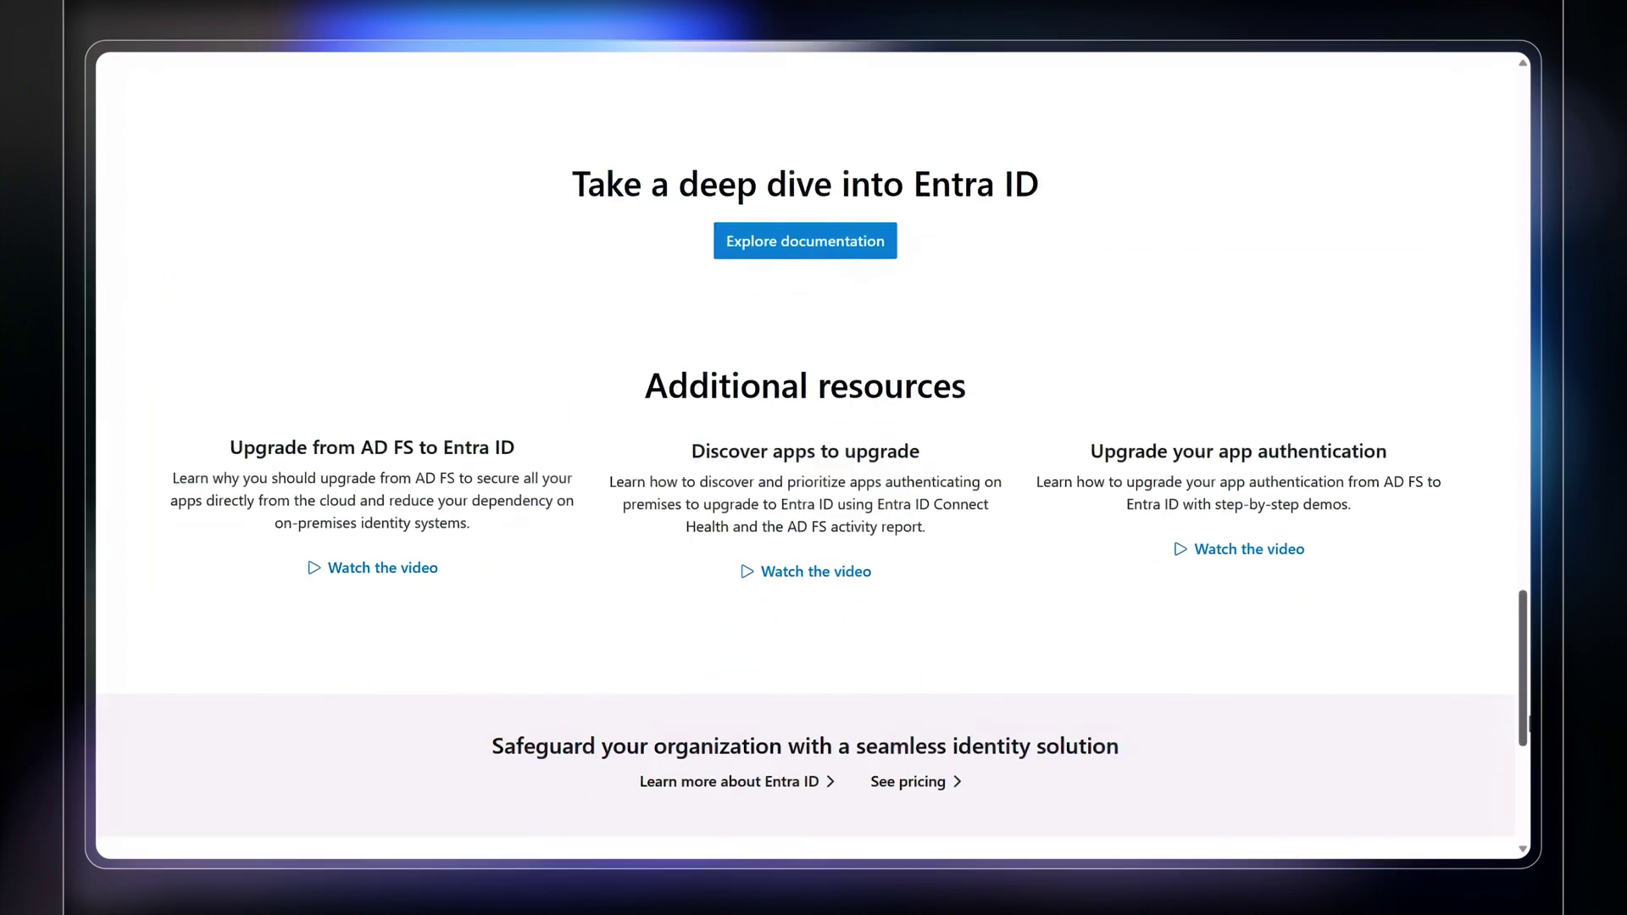